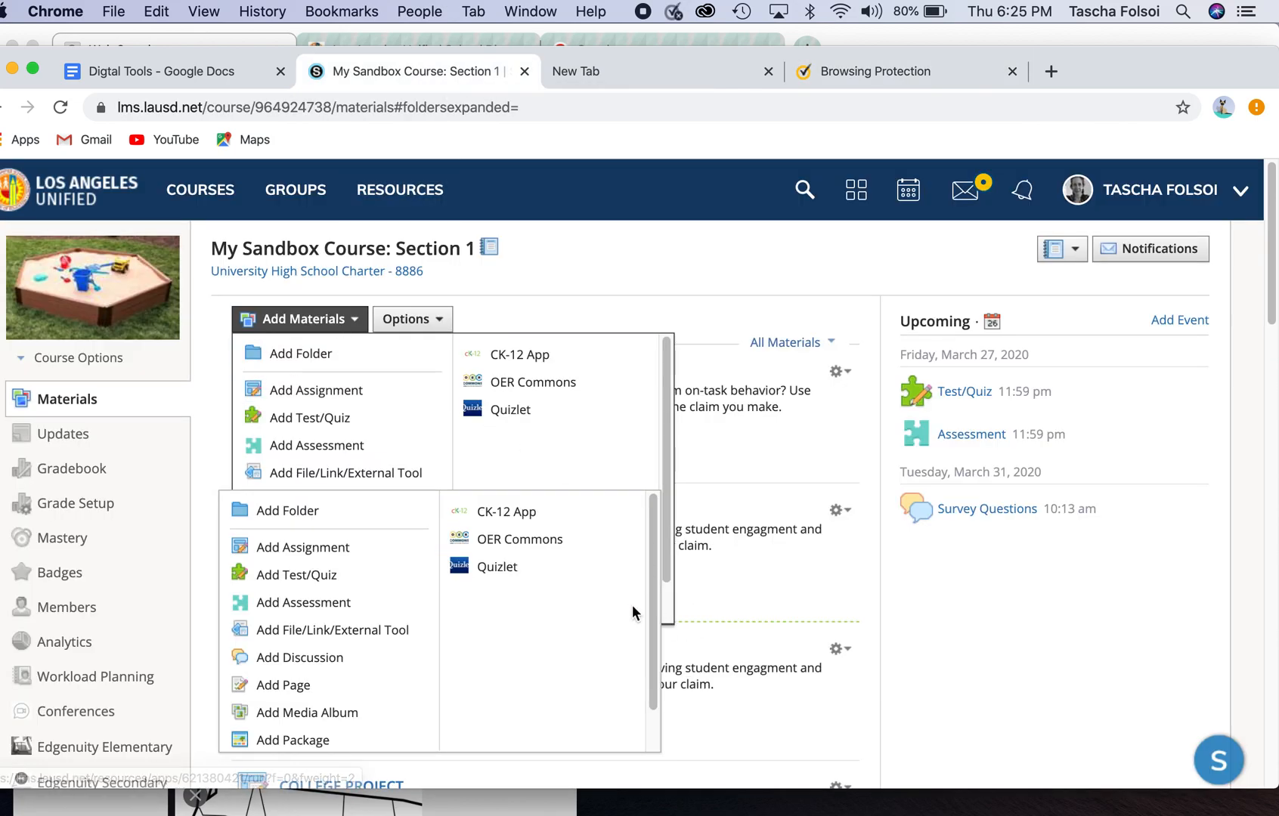
Start a new assessment named "Assessment Practice", due 3/27/20 at 11:59PM, with submissions enabled
{"action": "left_click", "coordinate": [344, 602]}
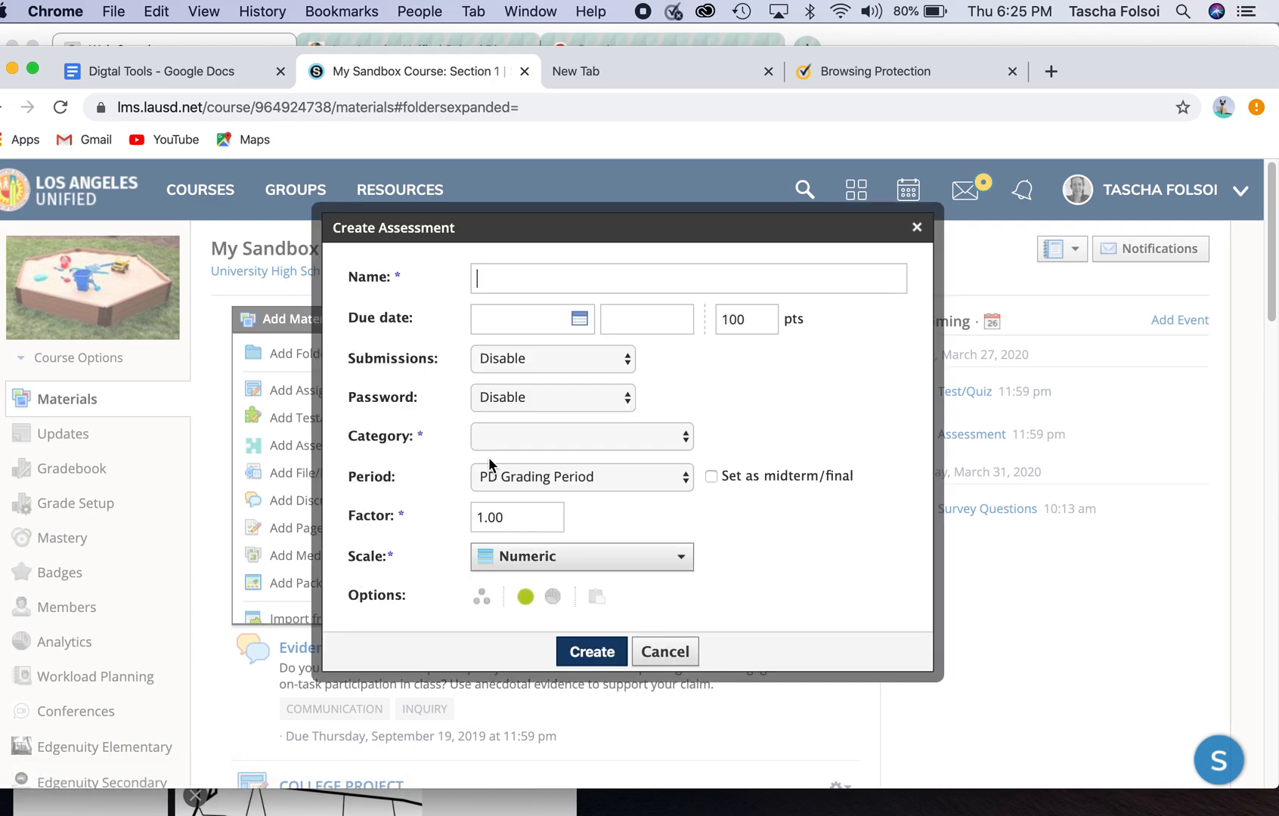
{"action": "type", "text": "Assessment Practice"}
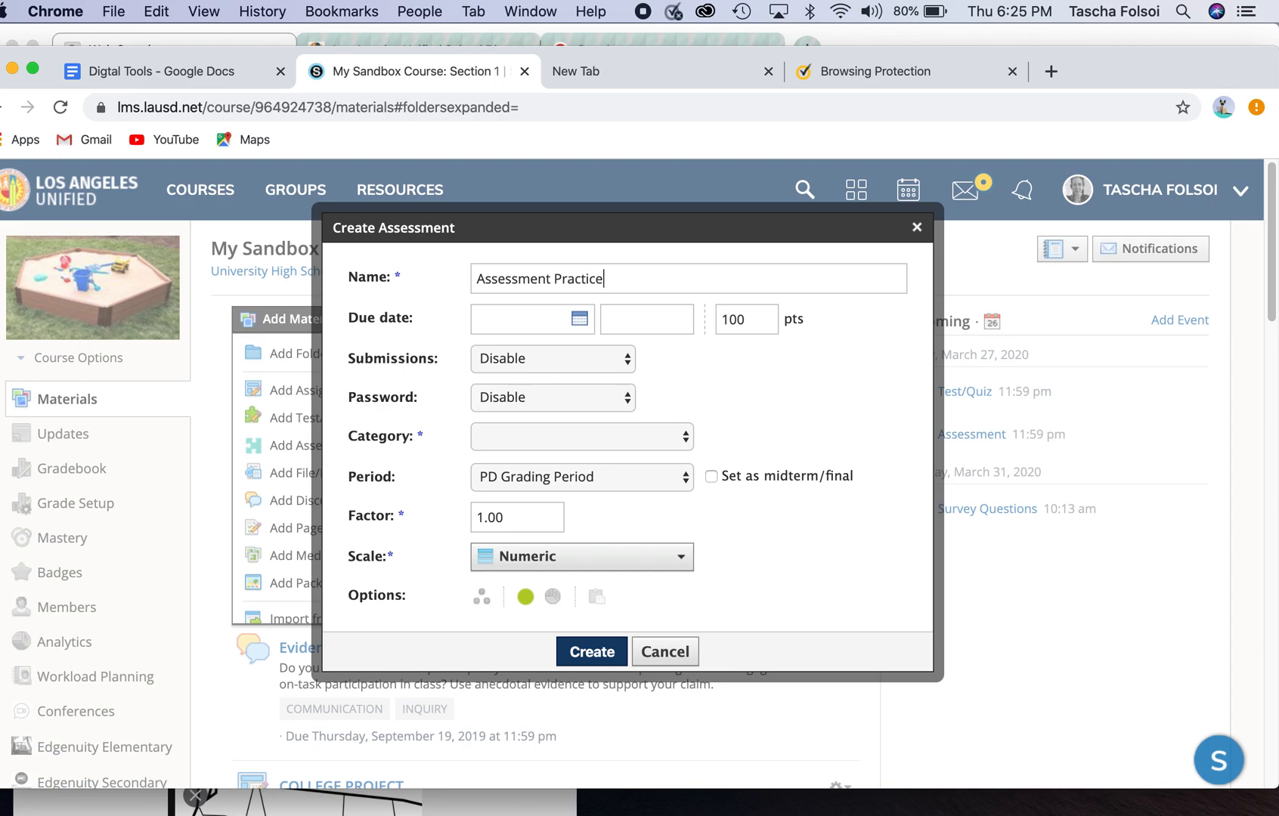
{"action": "left_click", "coordinate": [579, 319]}
{"action": "left_click", "coordinate": [689, 497]}
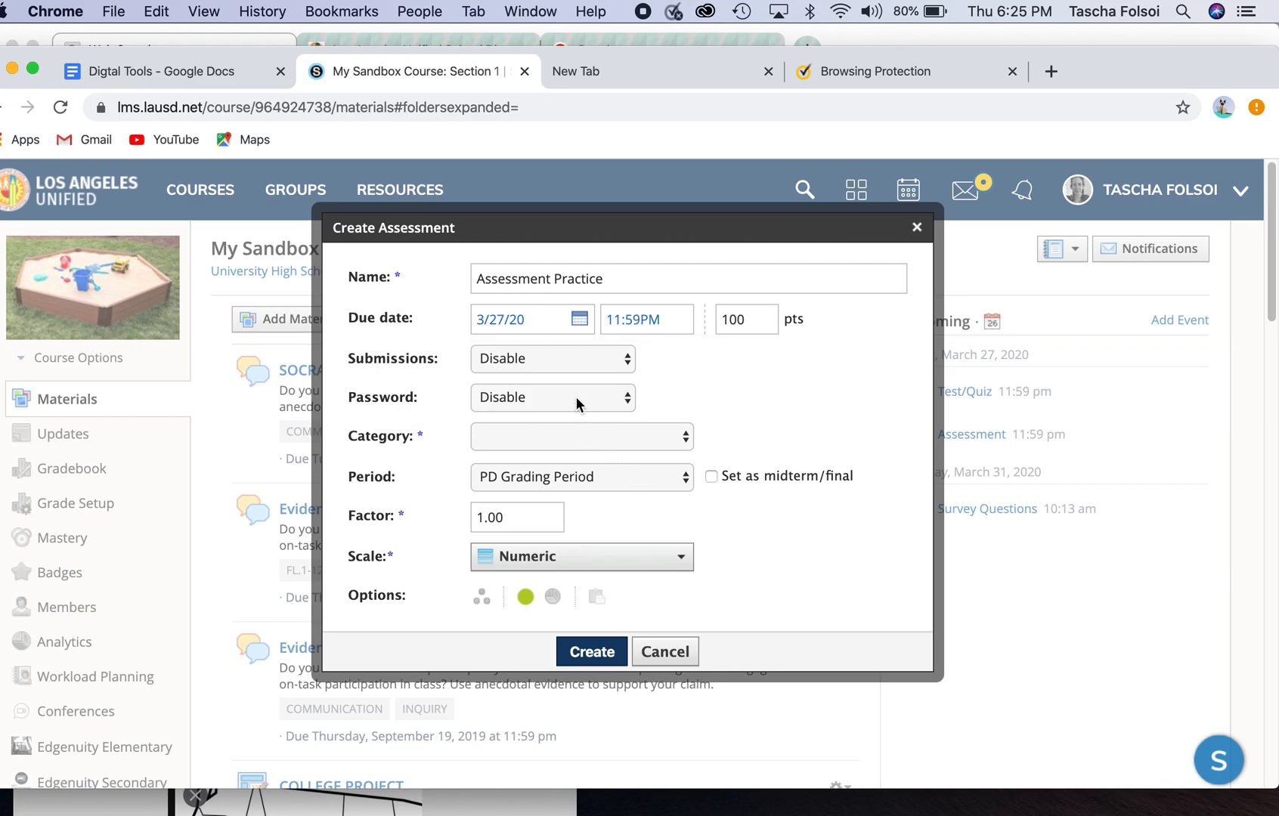
{"action": "left_click", "coordinate": [569, 357]}
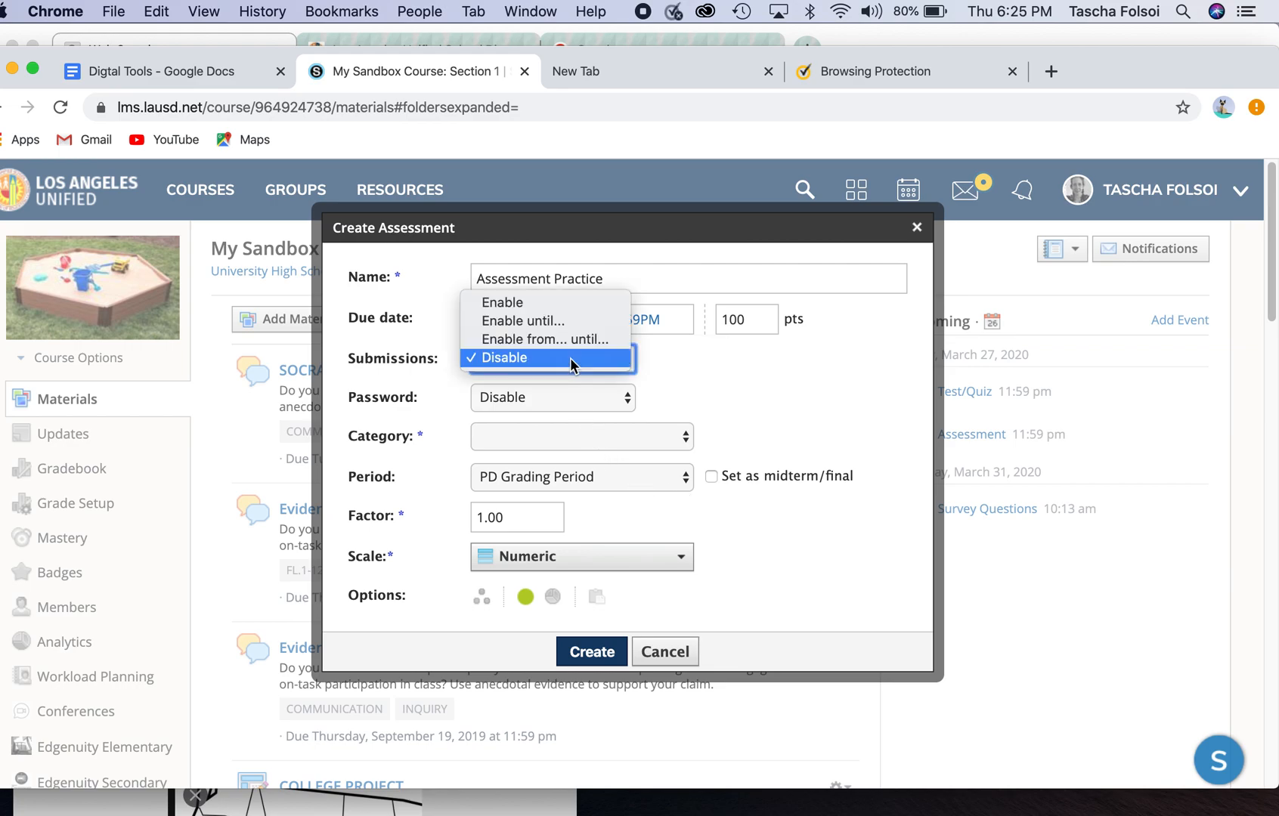
{"action": "left_click", "coordinate": [527, 303]}
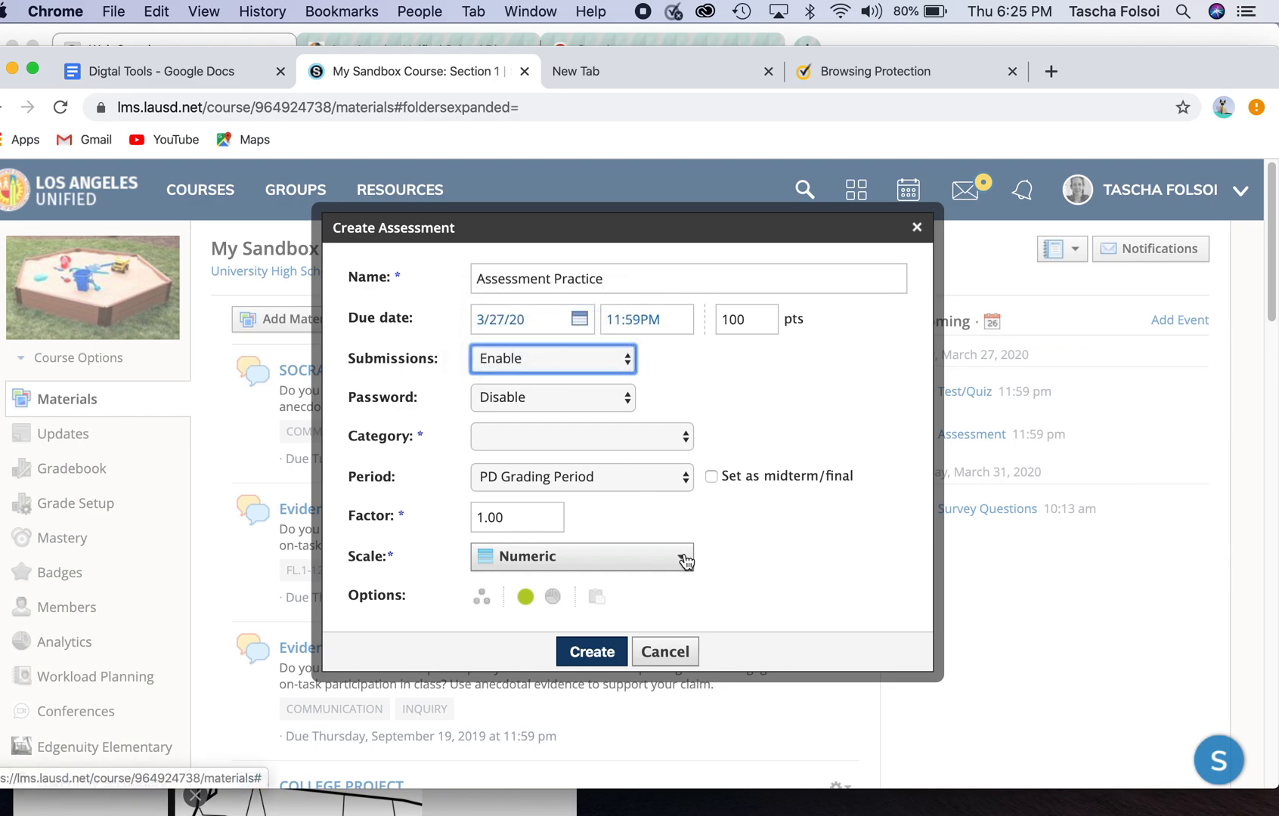
Set the new assessment's category to Classwork and create the assessment
{"action": "scroll", "coordinate": [684, 555], "scroll_direction": "down", "scroll_amount": 2}
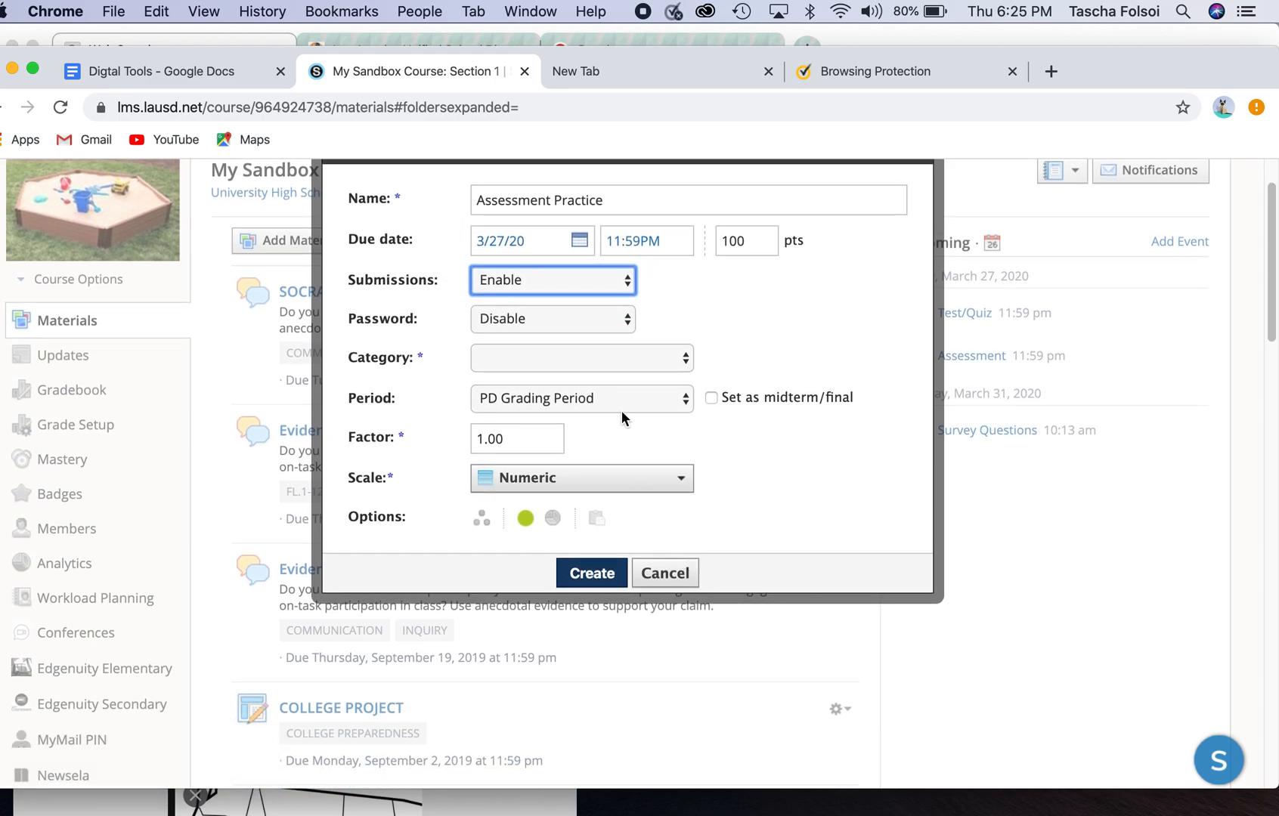
{"action": "scroll", "coordinate": [621, 411], "scroll_direction": "down", "scroll_amount": 1}
{"action": "scroll", "coordinate": [603, 374], "scroll_direction": "down", "scroll_amount": 1}
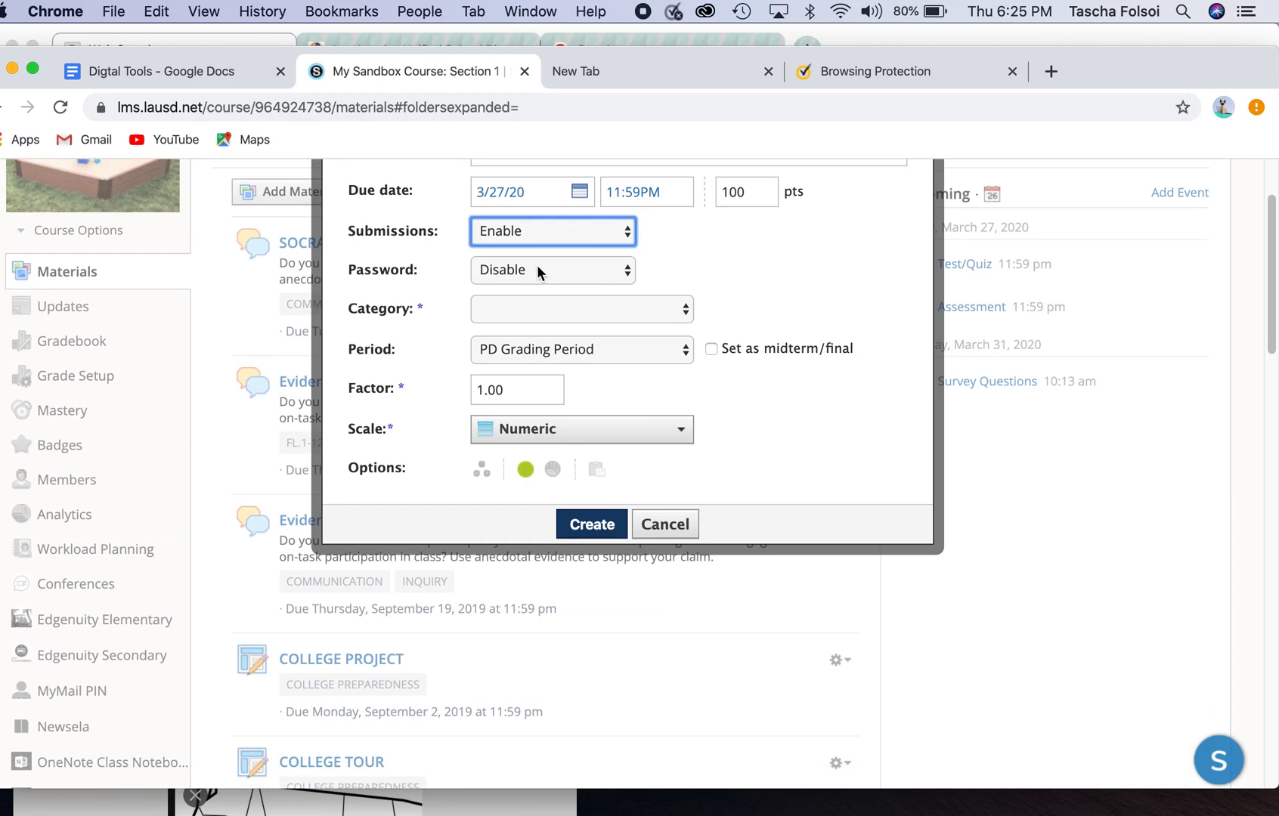
{"action": "left_click", "coordinate": [617, 310]}
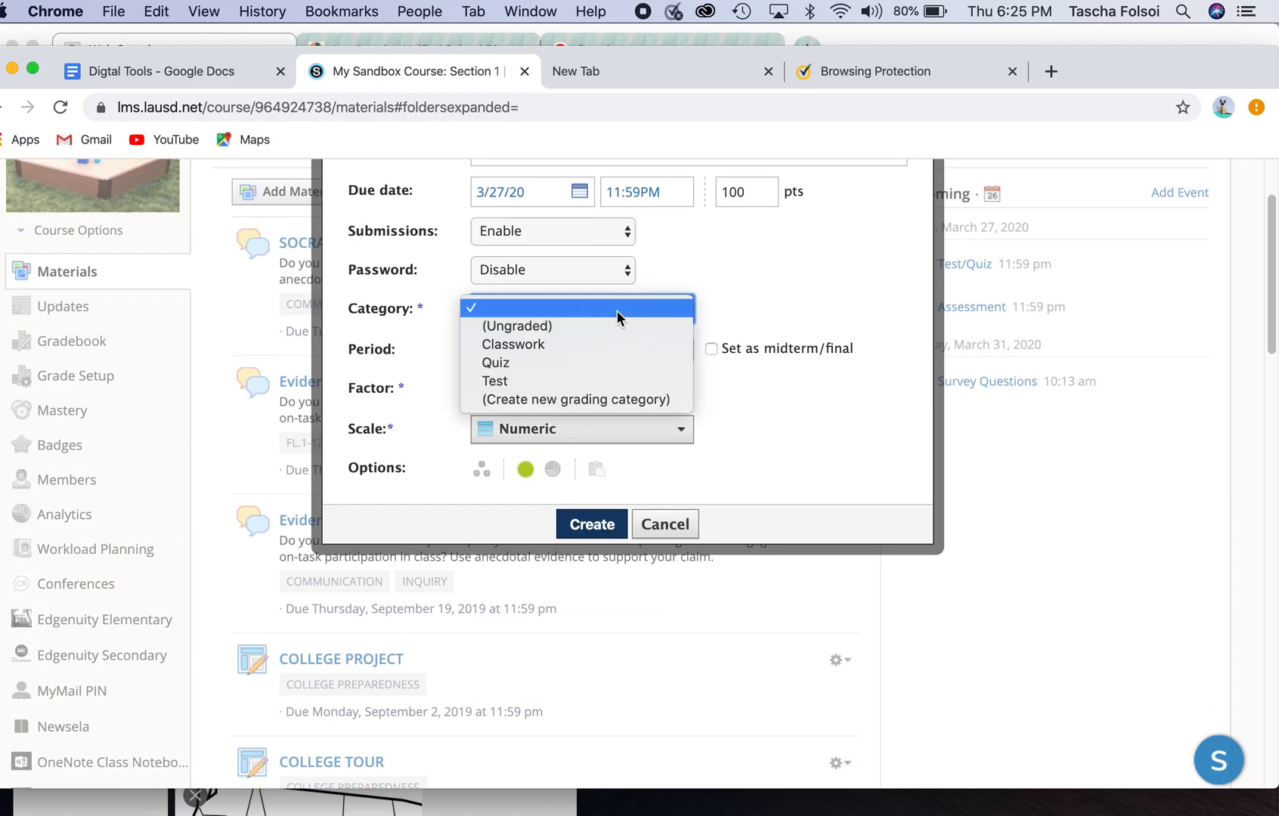
{"action": "left_click", "coordinate": [593, 343]}
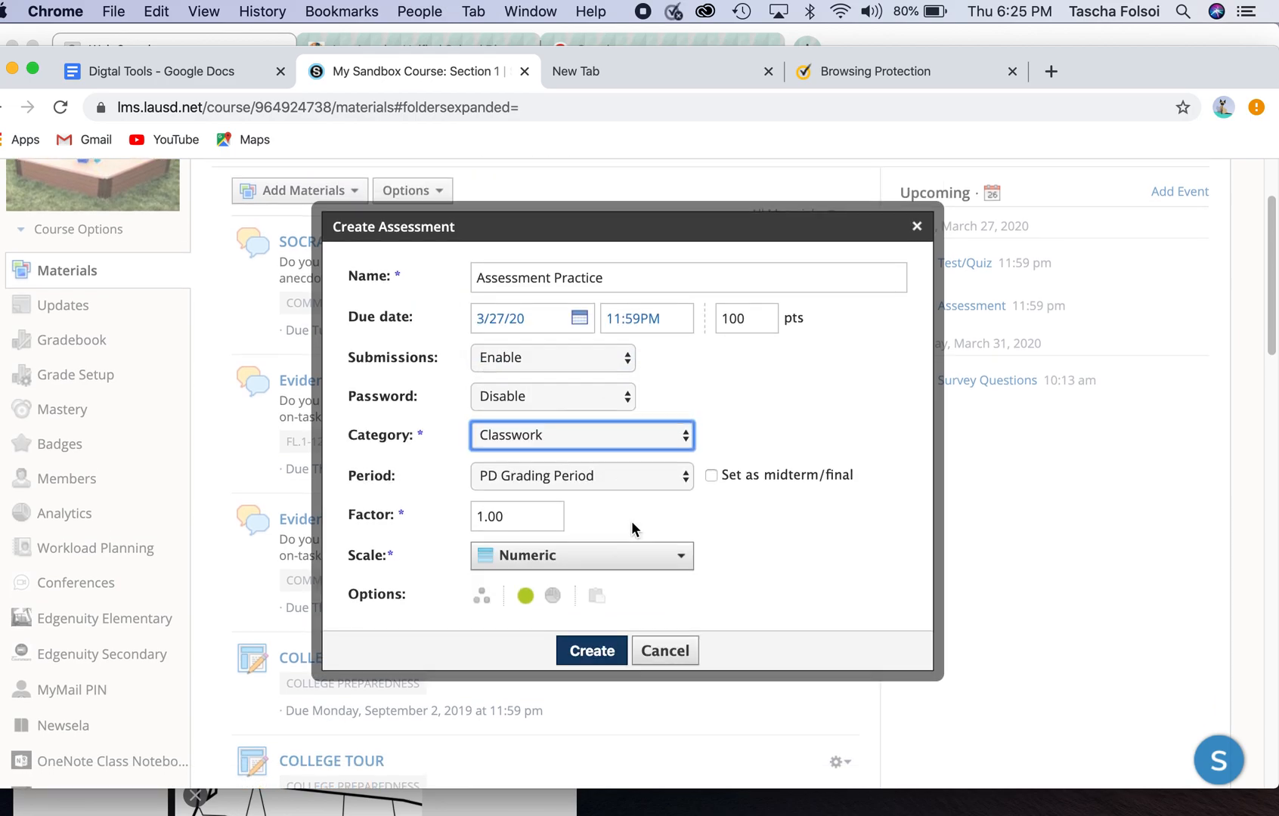
{"action": "scroll", "coordinate": [631, 520], "scroll_direction": "down", "scroll_amount": 5}
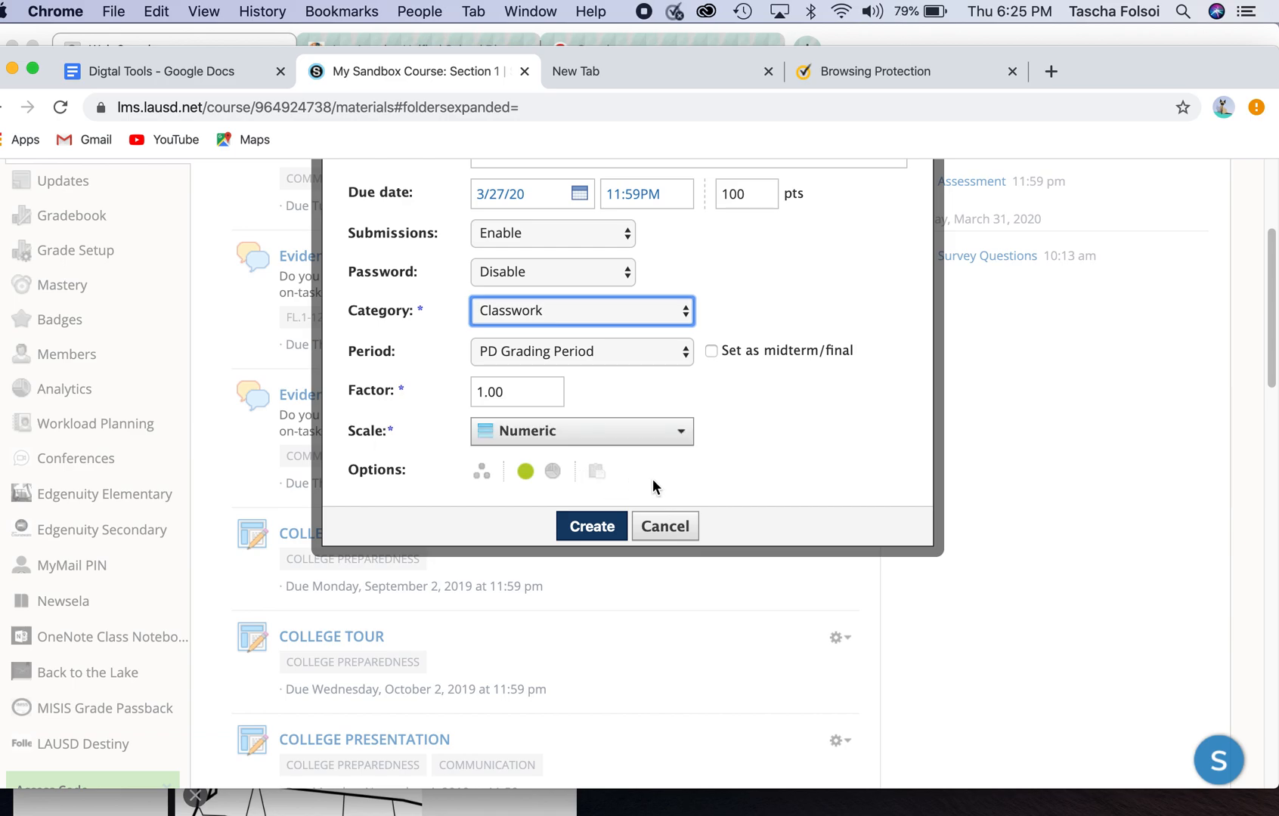
{"action": "scroll", "coordinate": [641, 483], "scroll_direction": "down", "scroll_amount": 2}
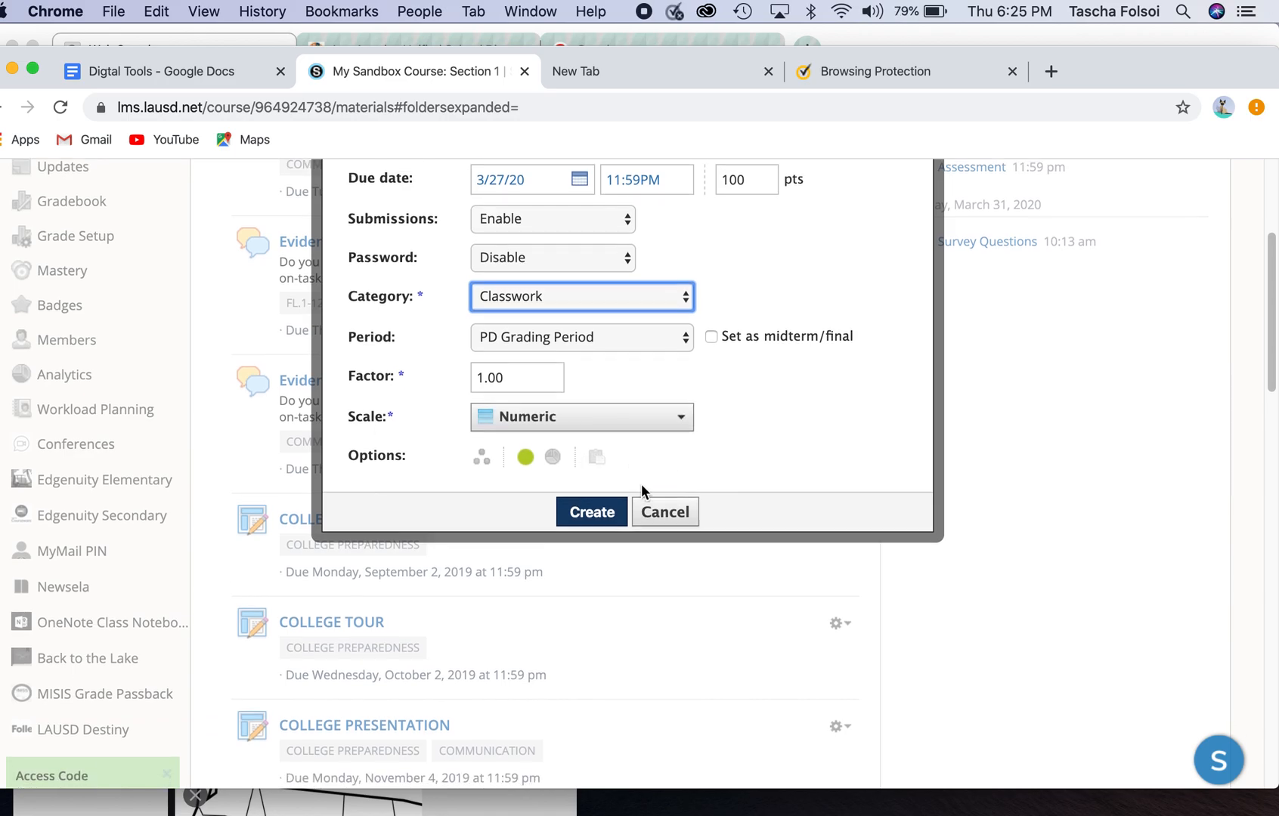
{"action": "left_click", "coordinate": [593, 496]}
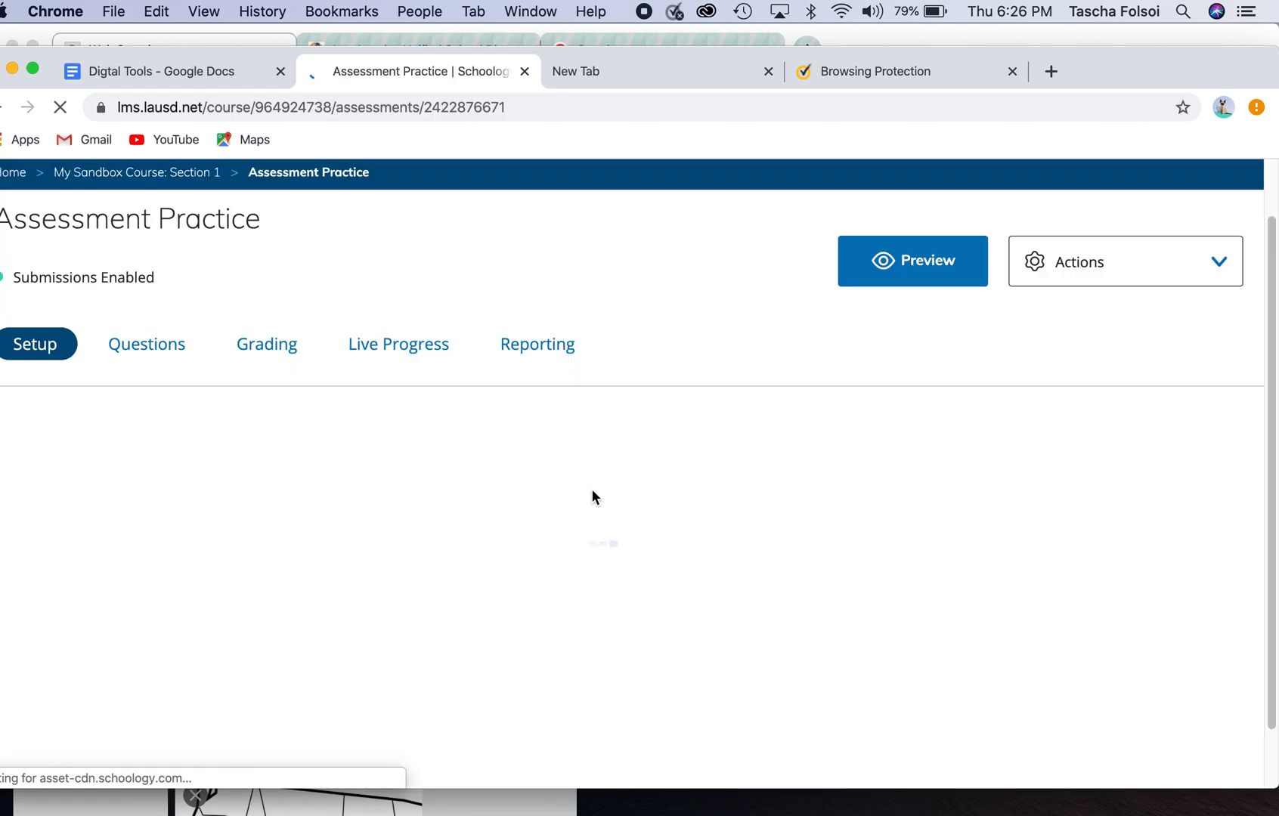
Review the assessment's setup page, covering instructions, assessment settings, assessment toolbar and student settings
{"action": "scroll", "coordinate": [348, 545], "scroll_direction": "down", "scroll_amount": 3}
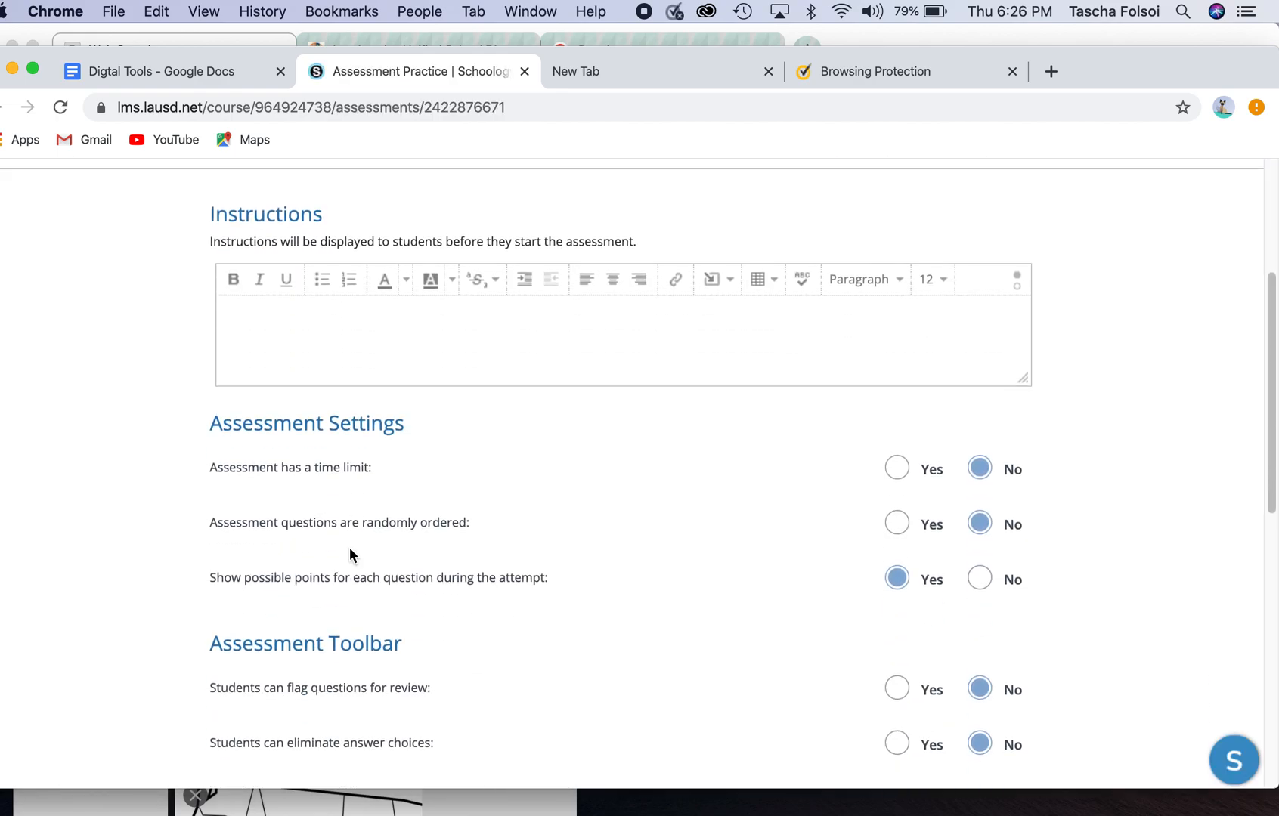
{"action": "scroll", "coordinate": [350, 552], "scroll_direction": "down", "scroll_amount": 2}
{"action": "scroll", "coordinate": [350, 552], "scroll_direction": "up", "scroll_amount": 3}
{"action": "scroll", "coordinate": [350, 552], "scroll_direction": "down", "scroll_amount": 3}
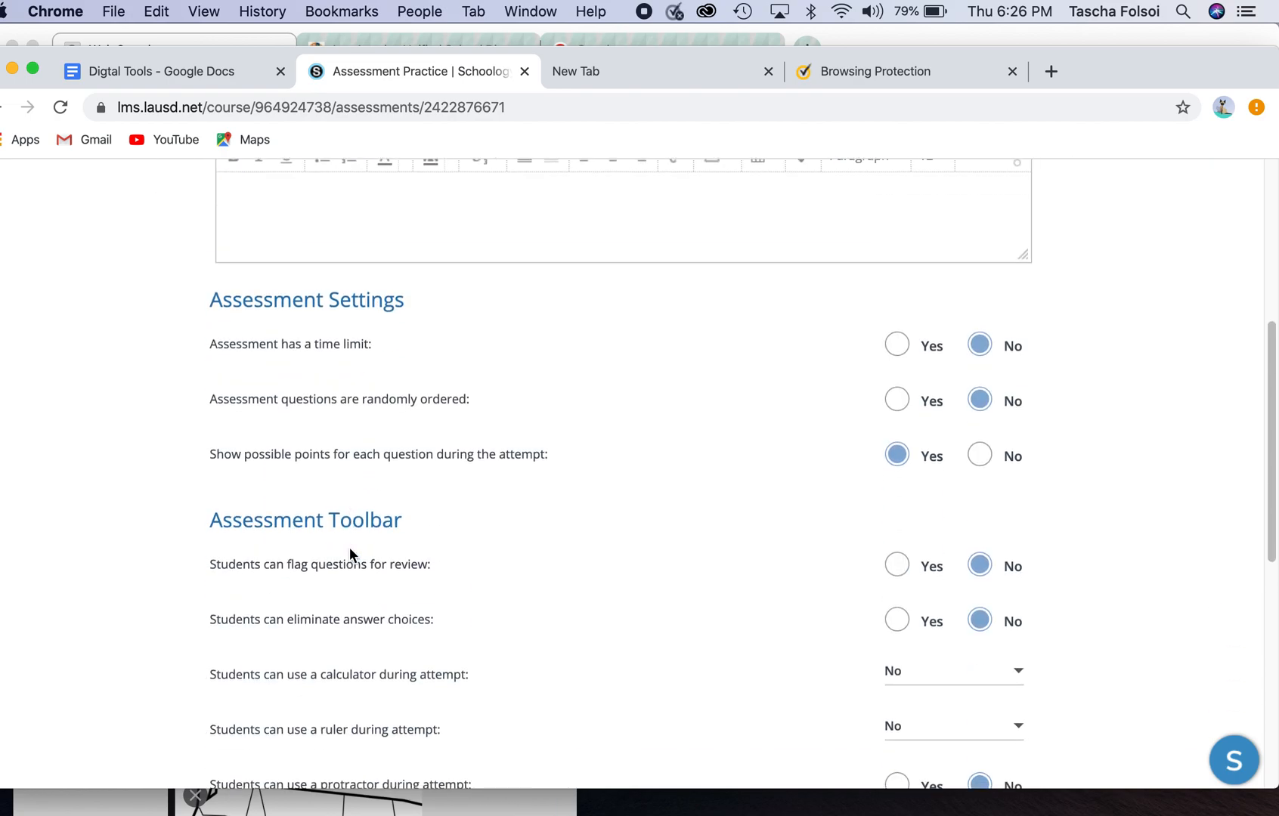
{"action": "scroll", "coordinate": [350, 551], "scroll_direction": "down", "scroll_amount": 5}
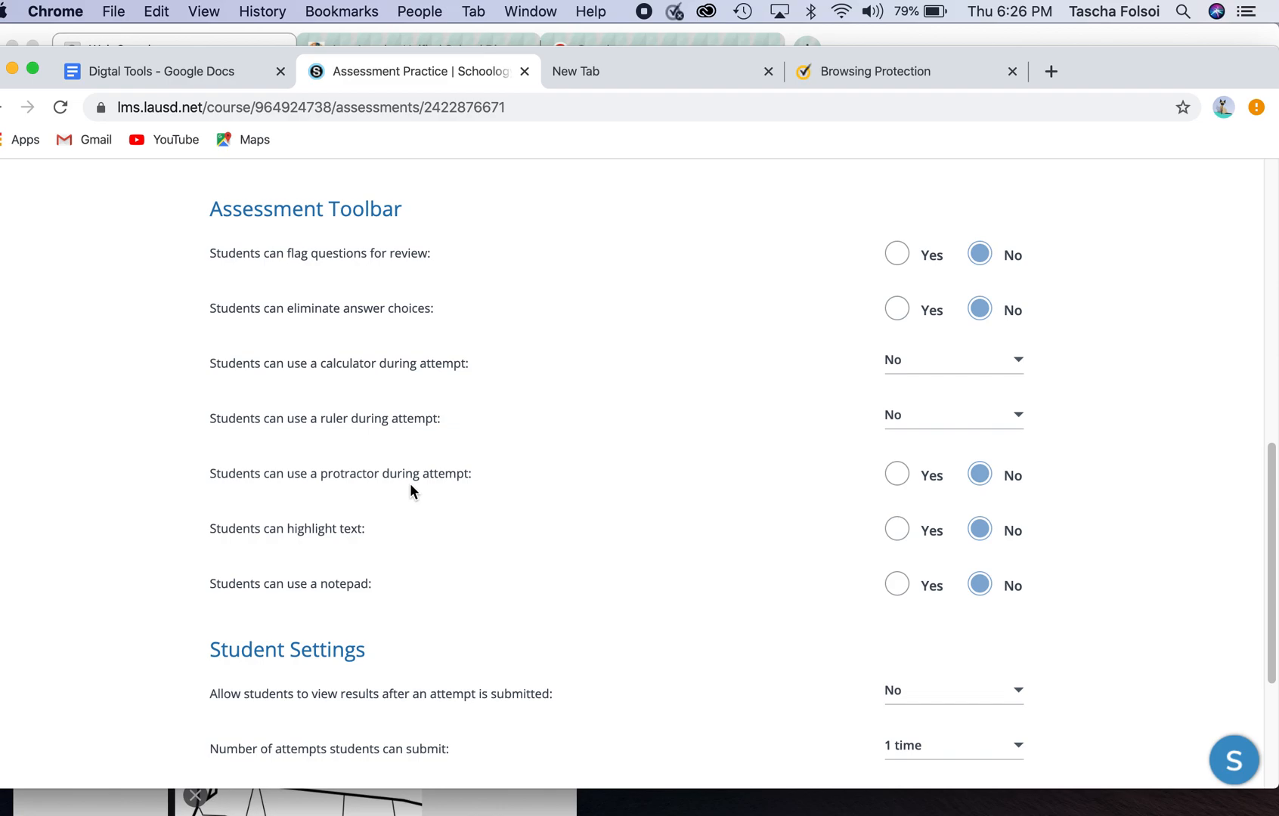
{"action": "scroll", "coordinate": [410, 485], "scroll_direction": "down", "scroll_amount": 1}
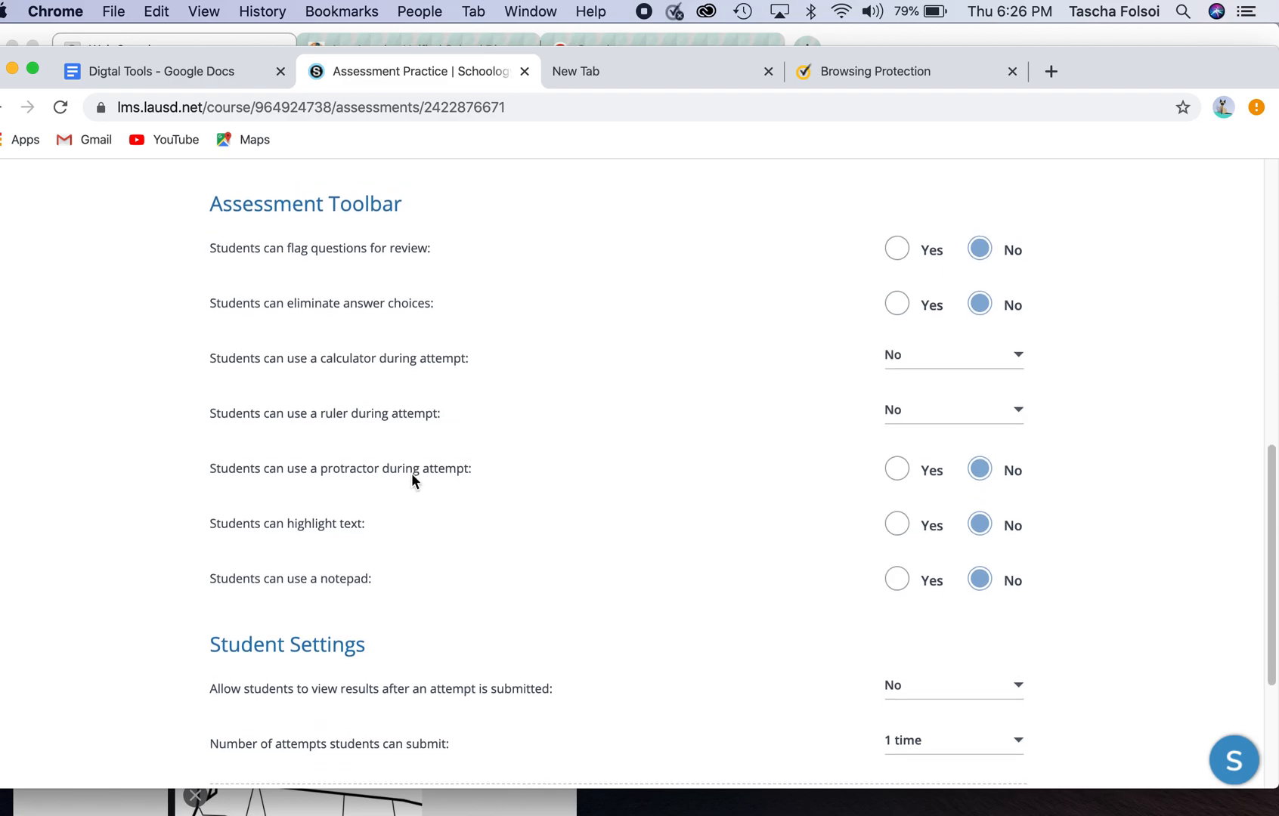
{"action": "scroll", "coordinate": [412, 474], "scroll_direction": "up", "scroll_amount": 10}
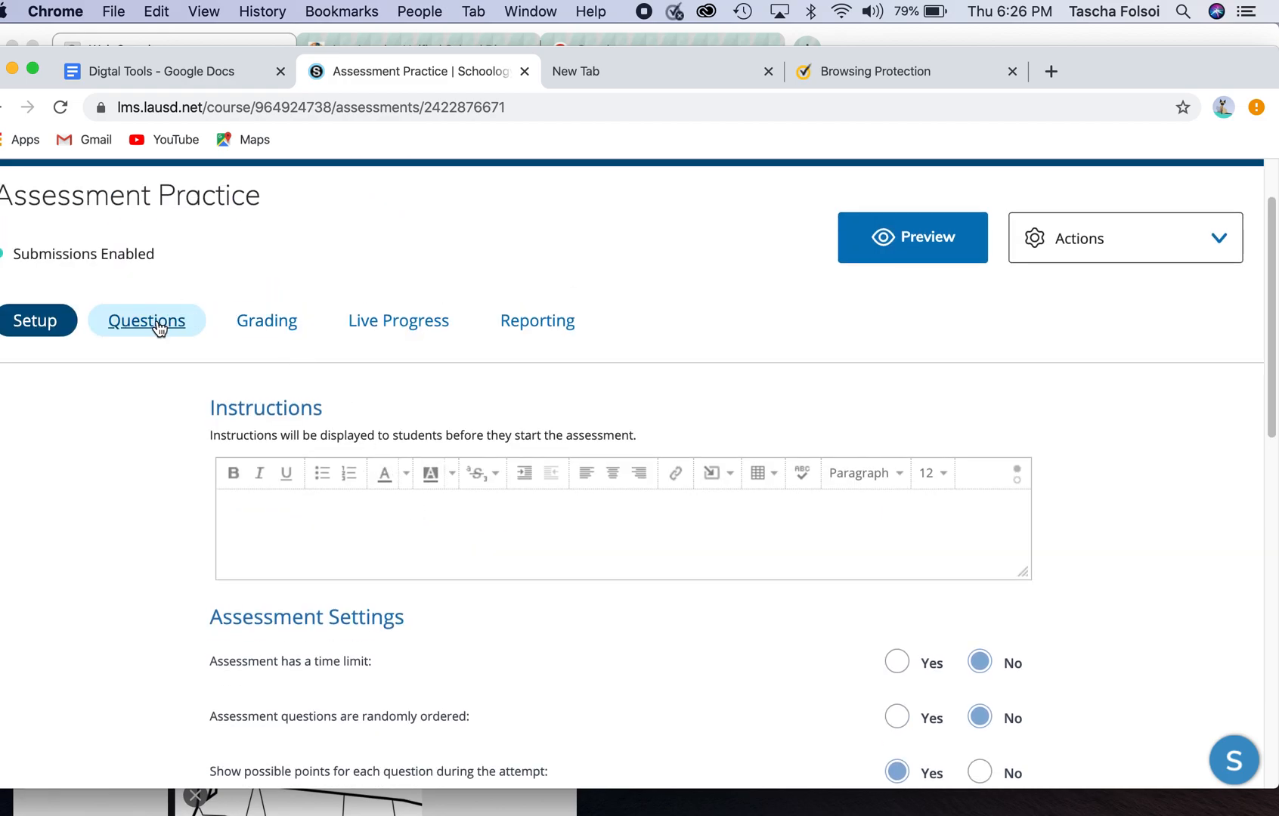
Open the assessment's questions section and look over the question types that can be created
{"action": "left_click", "coordinate": [159, 328]}
{"action": "scroll", "coordinate": [192, 476], "scroll_direction": "down", "scroll_amount": 3}
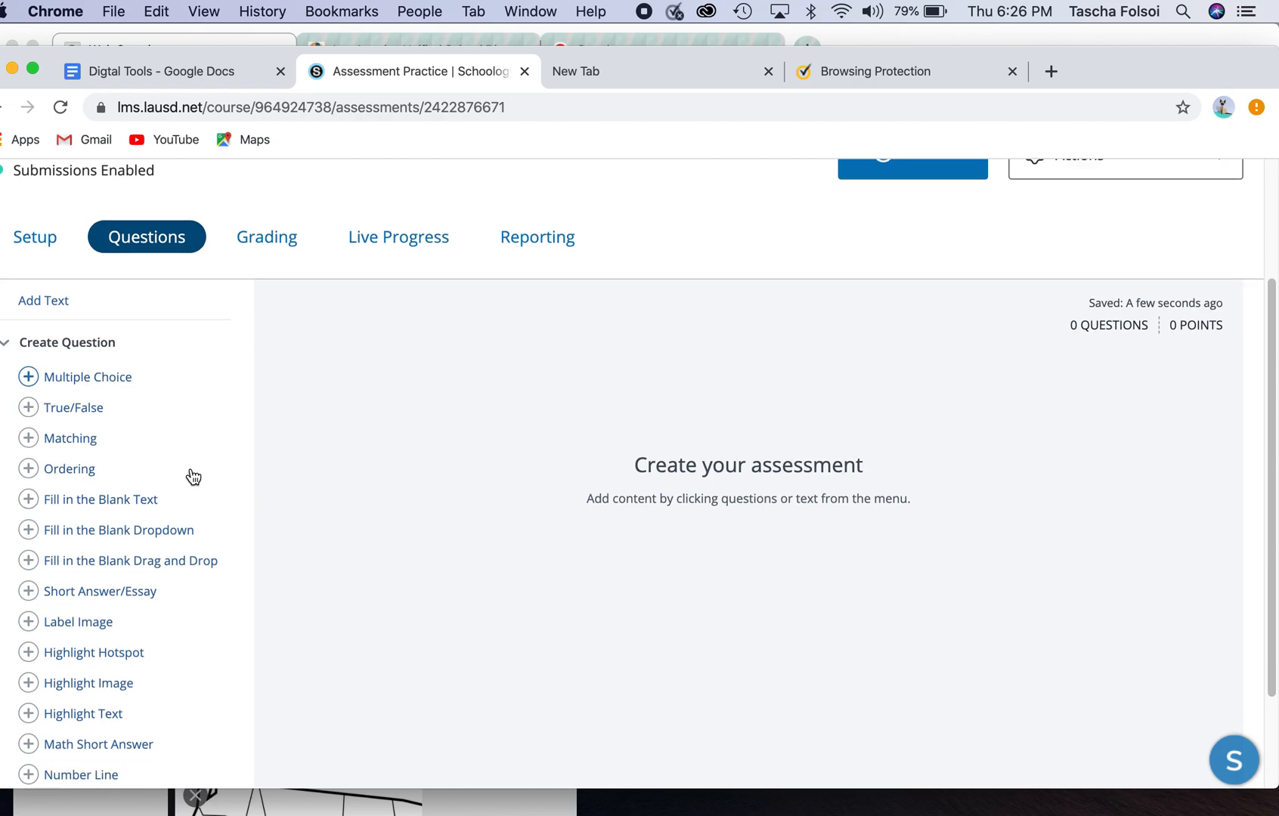
{"action": "scroll", "coordinate": [192, 477], "scroll_direction": "down", "scroll_amount": 1}
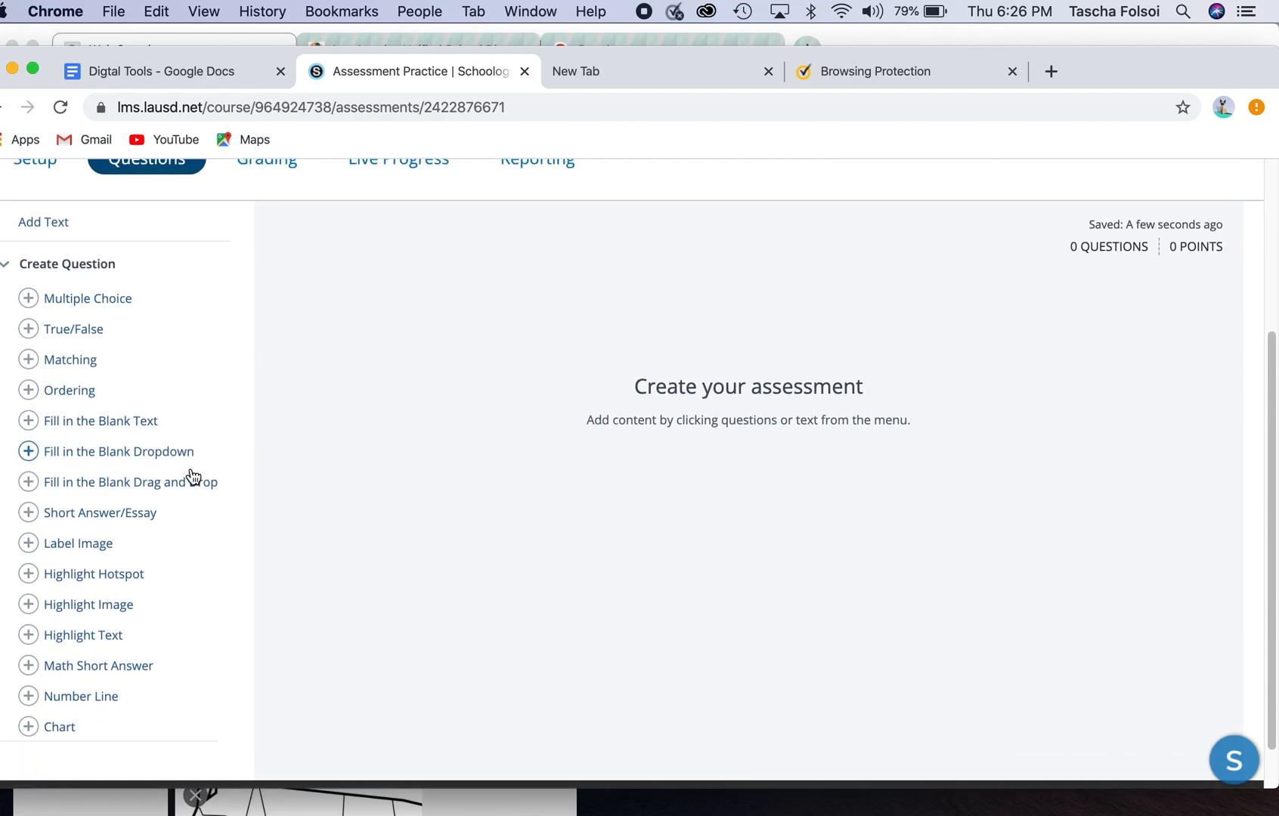
Open a new Ordering question, examine its options, correct answer setup and scoring types, and close it without saving
{"action": "left_click", "coordinate": [74, 391]}
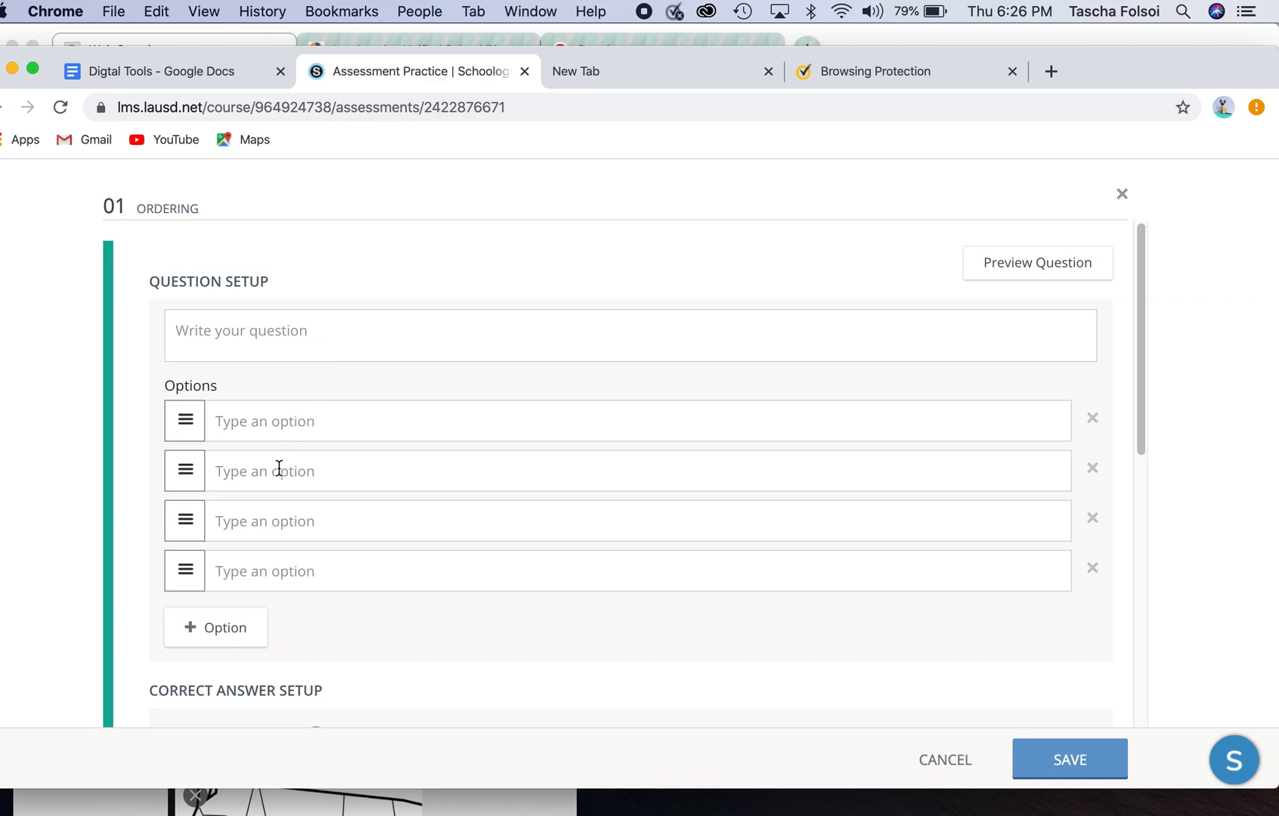
{"action": "scroll", "coordinate": [332, 637], "scroll_direction": "down", "scroll_amount": 3}
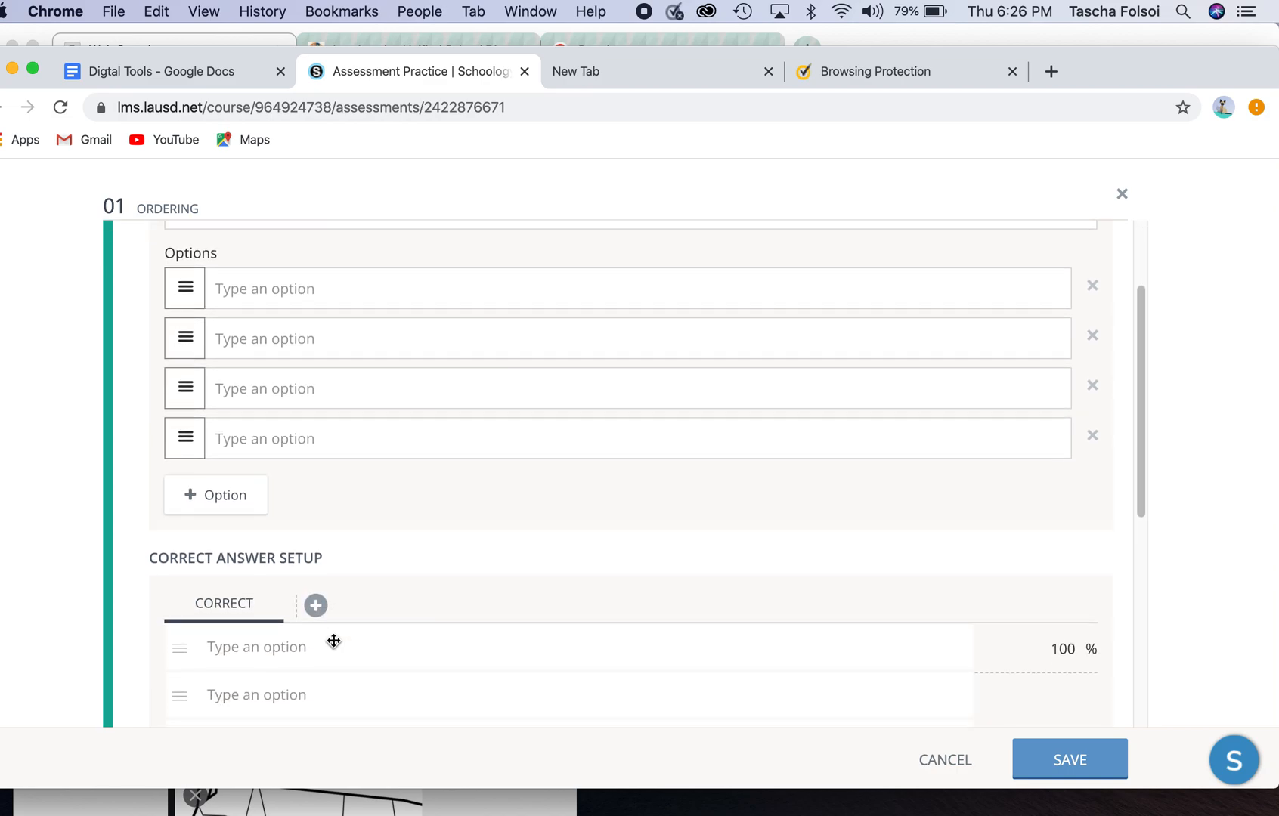
{"action": "scroll", "coordinate": [347, 537], "scroll_direction": "down", "scroll_amount": 1}
{"action": "scroll", "coordinate": [347, 535], "scroll_direction": "down", "scroll_amount": 9}
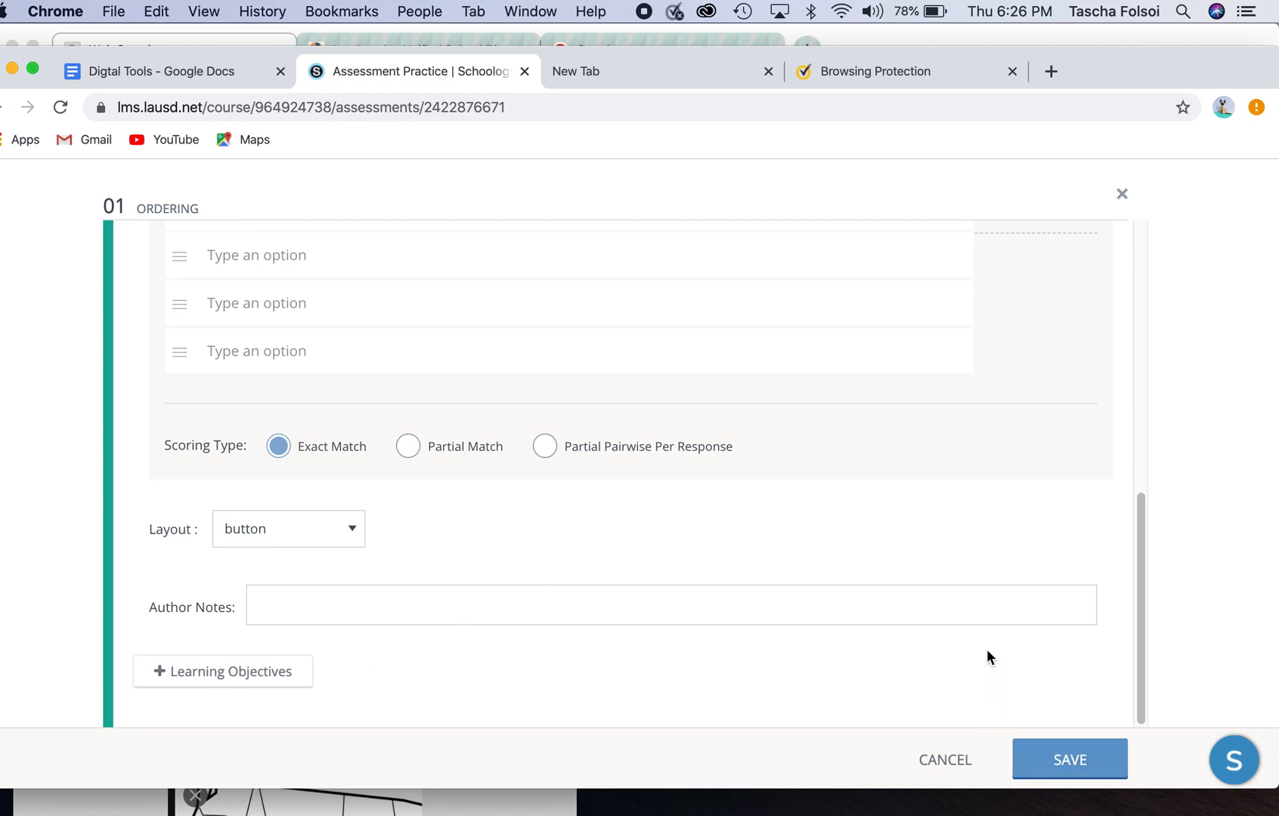
{"action": "left_click", "coordinate": [1121, 196]}
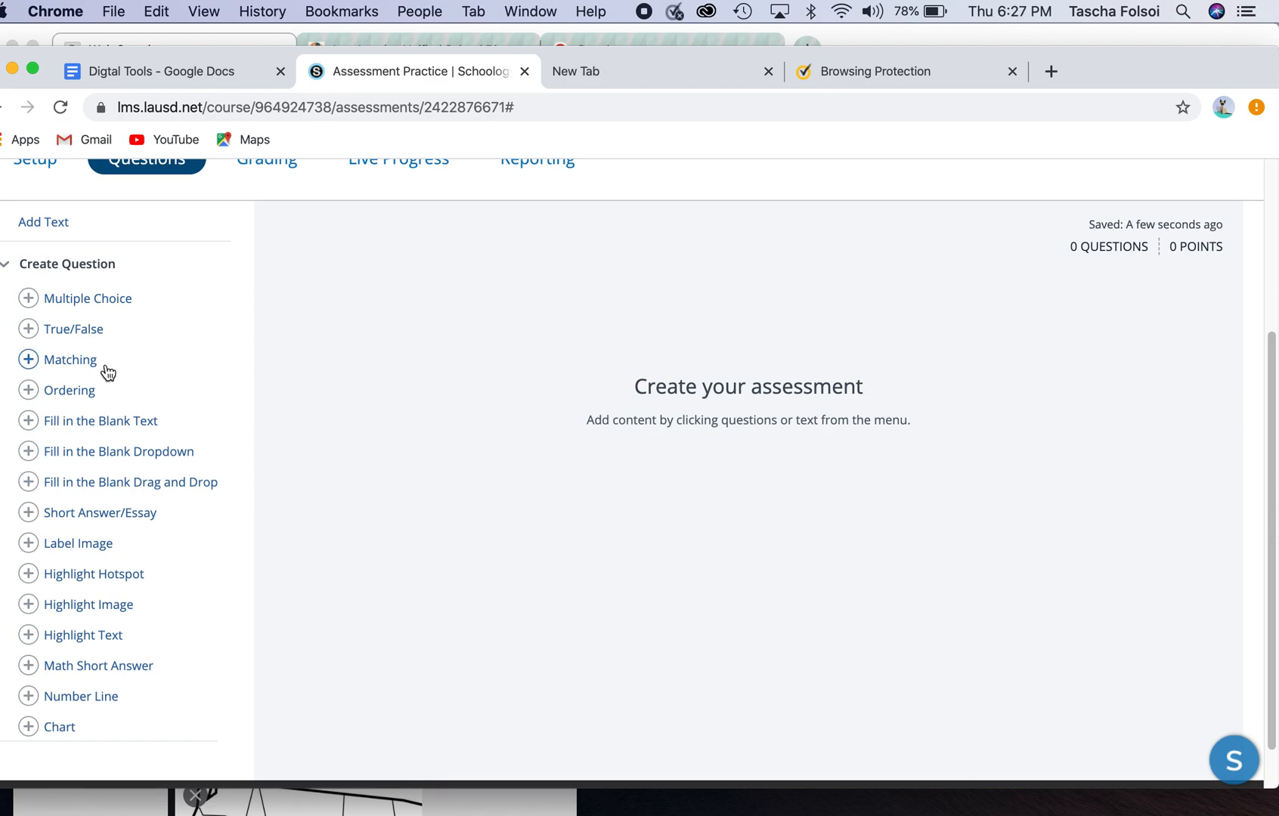
Open a new Label Image question and examine its image upload options, including the source URL, without adding an image
{"action": "scroll", "coordinate": [143, 511], "scroll_direction": "down", "scroll_amount": 1}
{"action": "scroll", "coordinate": [144, 512], "scroll_direction": "down", "scroll_amount": 1}
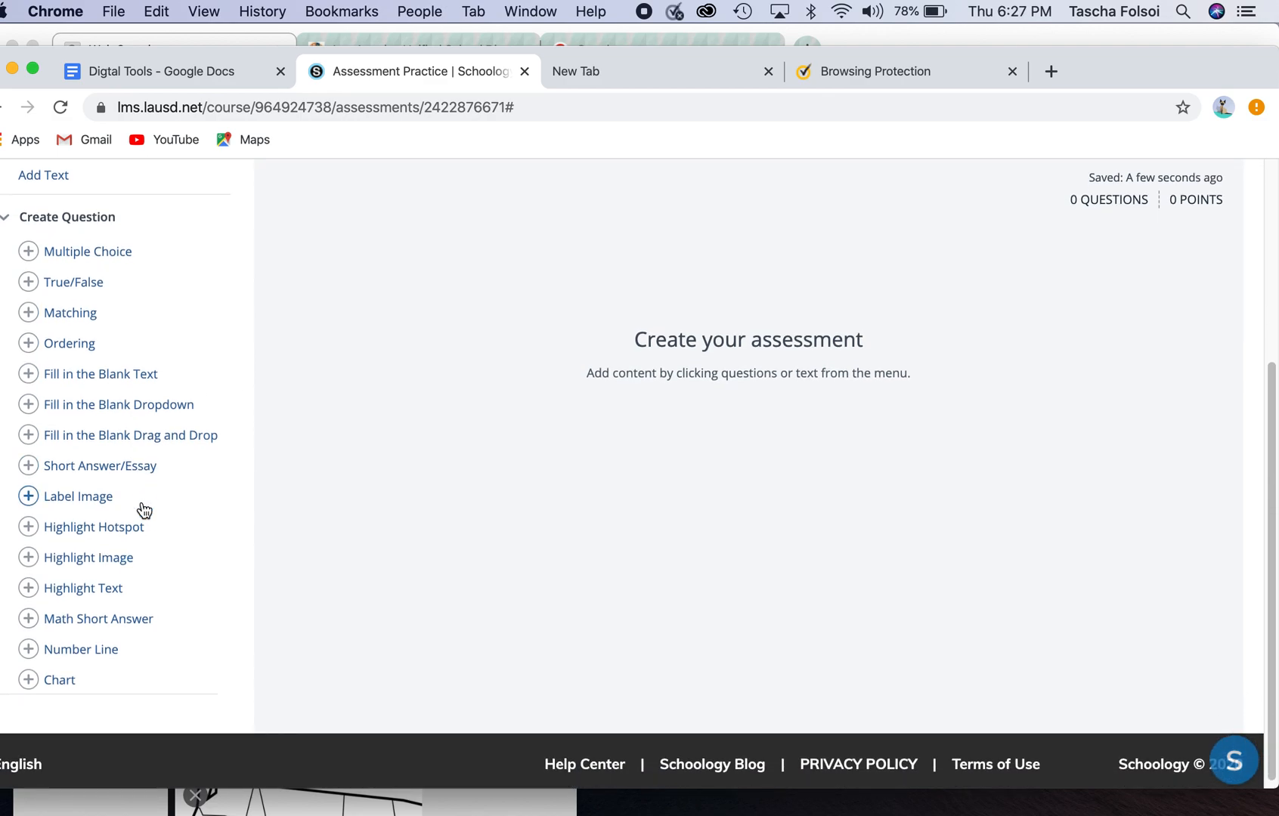
{"action": "left_click", "coordinate": [100, 493]}
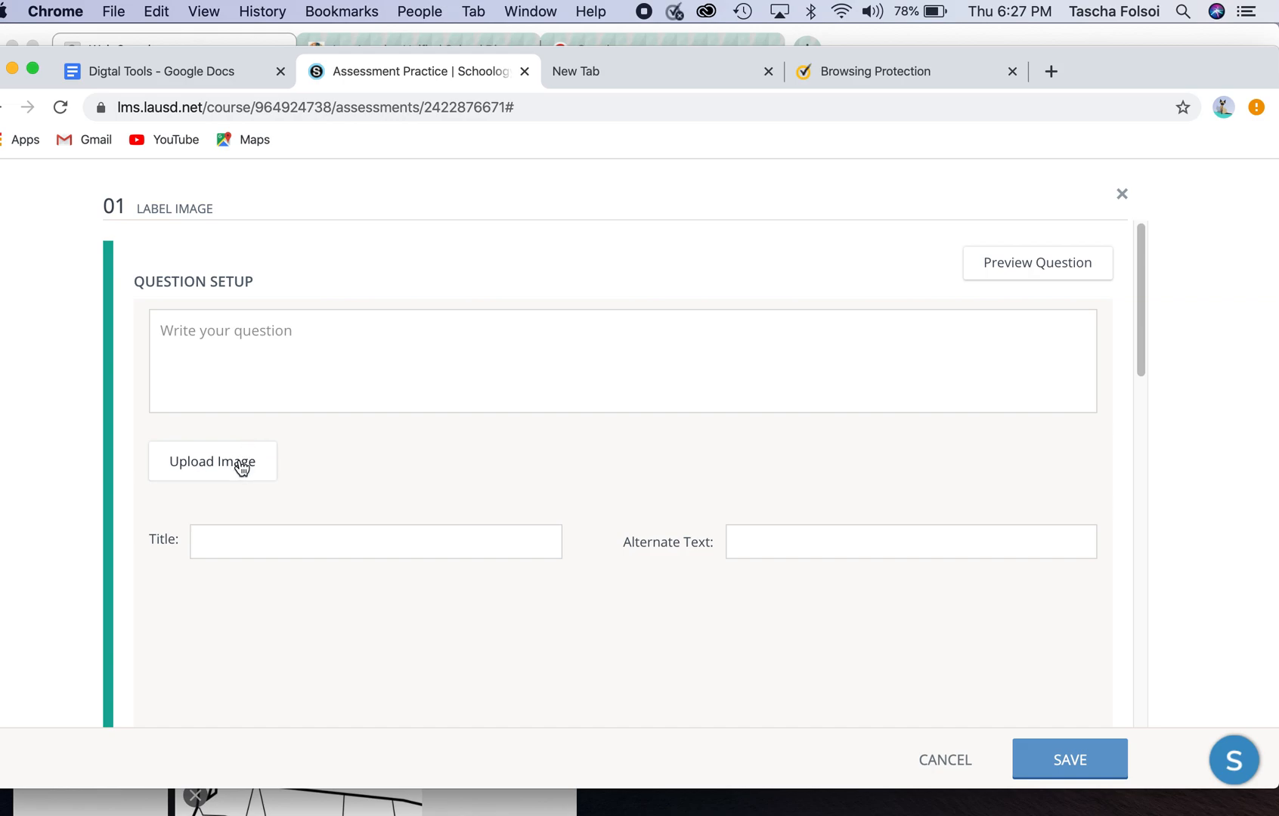
{"action": "left_click", "coordinate": [242, 468]}
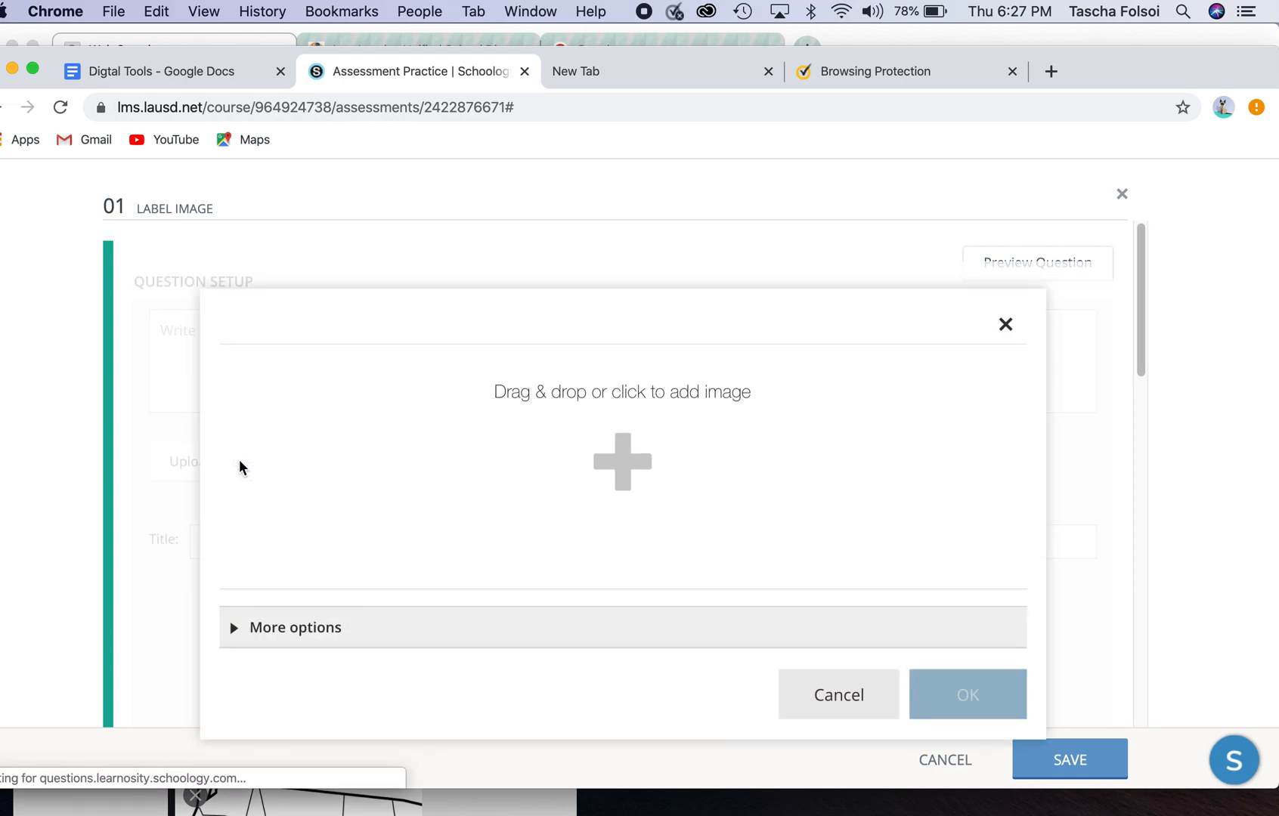
{"action": "left_click", "coordinate": [229, 628]}
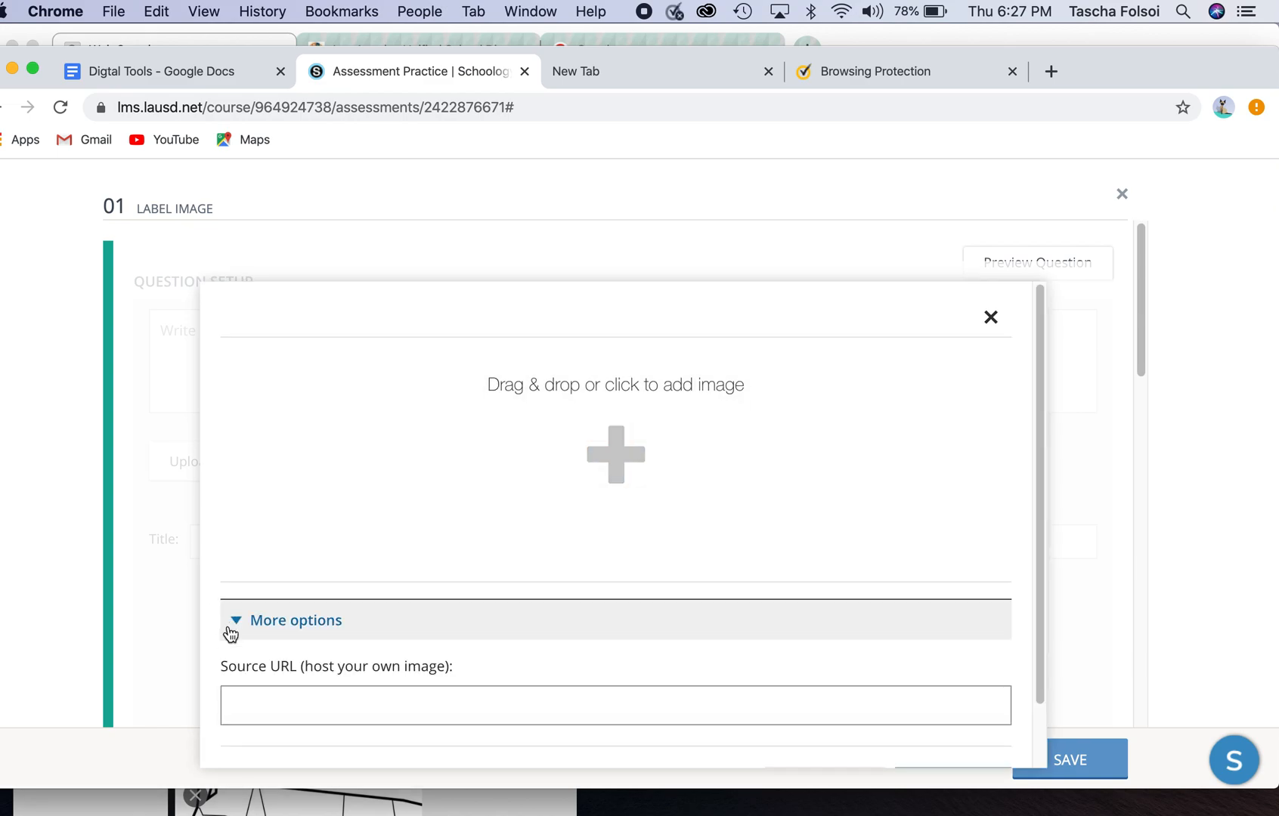
{"action": "left_click", "coordinate": [260, 700]}
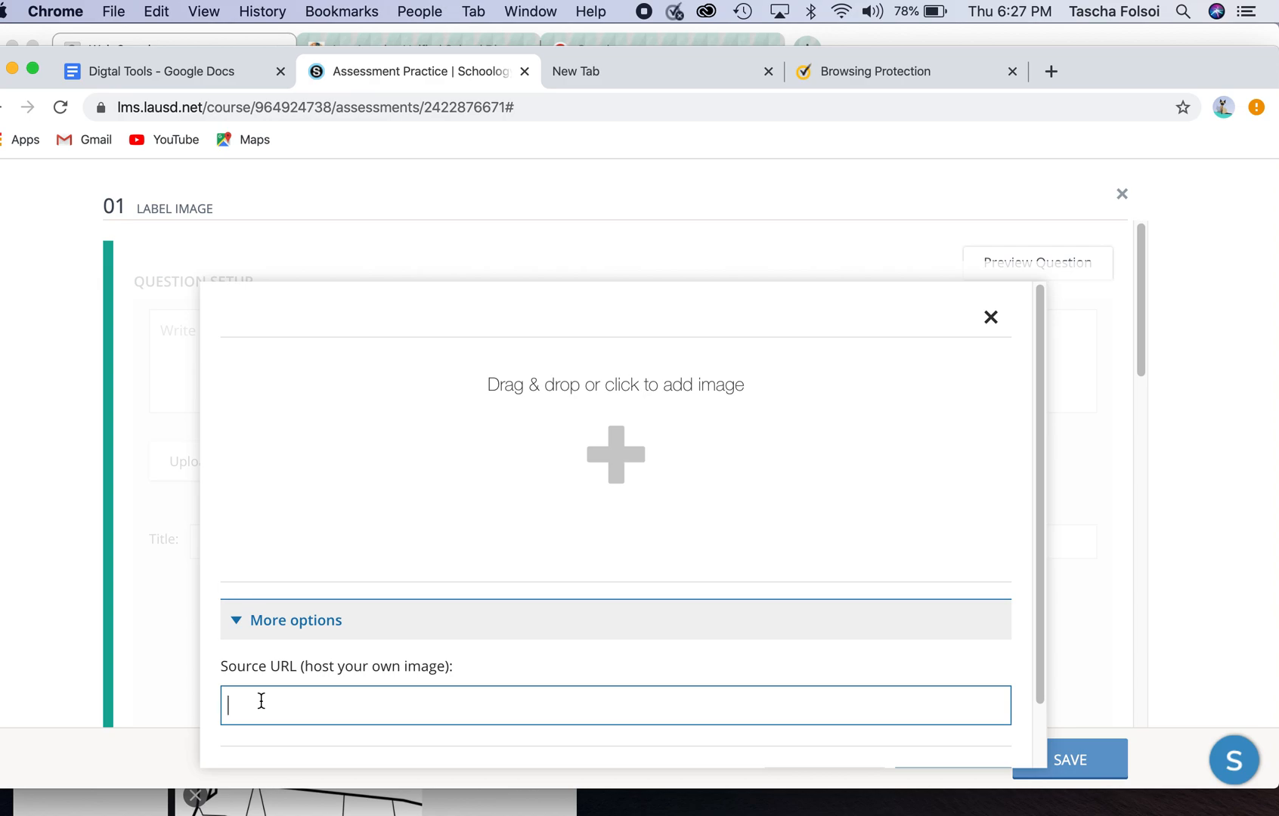
{"action": "left_click", "coordinate": [989, 316]}
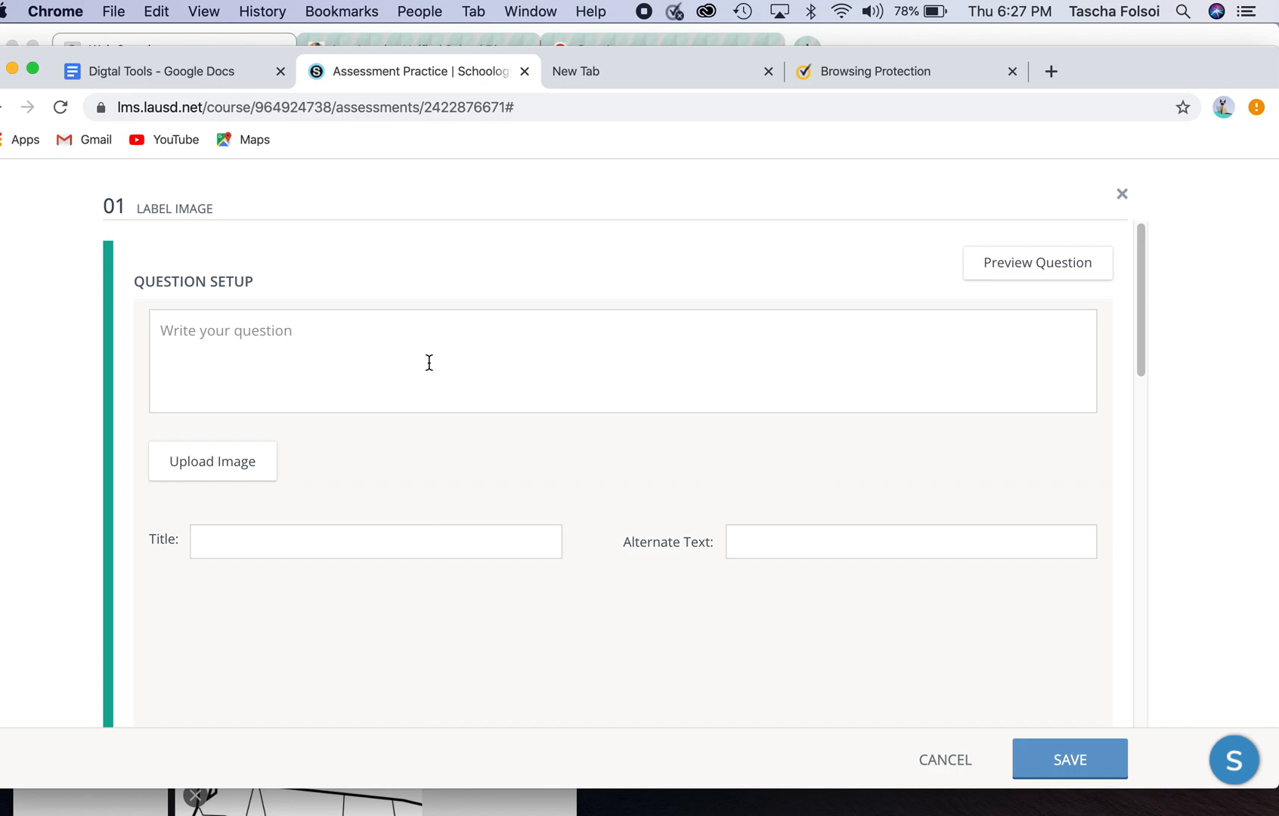
Look over the Label Image question's setup fields and close the question without saving
{"action": "scroll", "coordinate": [541, 577], "scroll_direction": "down", "scroll_amount": 2}
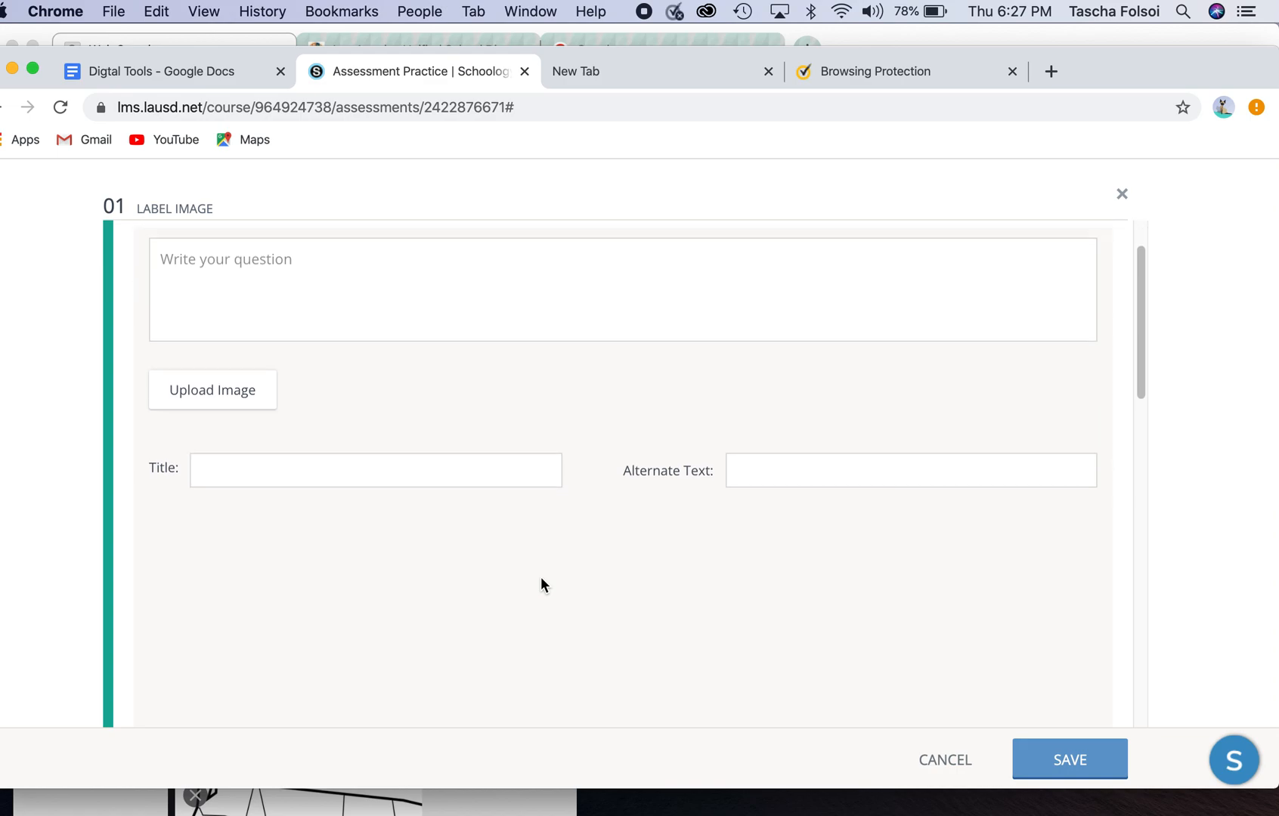
{"action": "scroll", "coordinate": [541, 578], "scroll_direction": "up", "scroll_amount": 1}
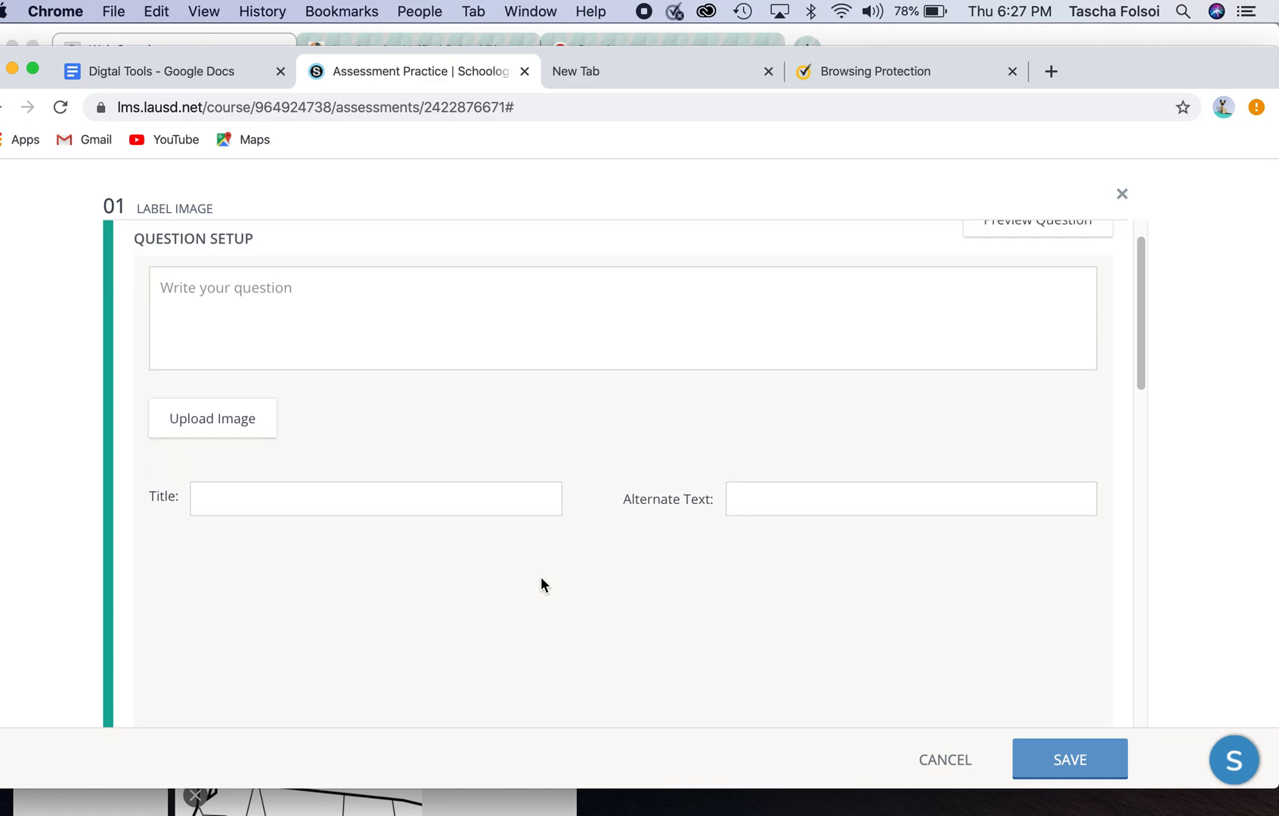
{"action": "scroll", "coordinate": [507, 585], "scroll_direction": "down", "scroll_amount": 1}
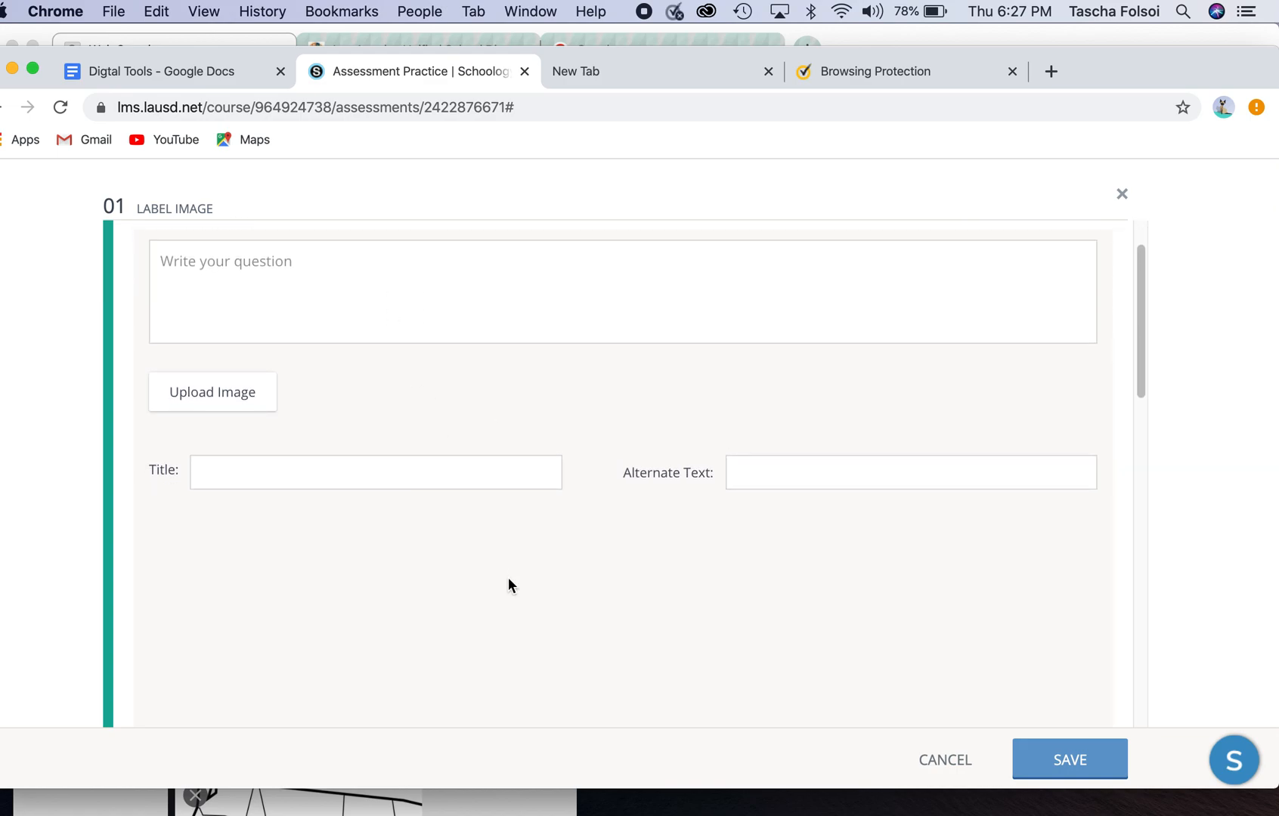
{"action": "scroll", "coordinate": [508, 586], "scroll_direction": "down", "scroll_amount": 1}
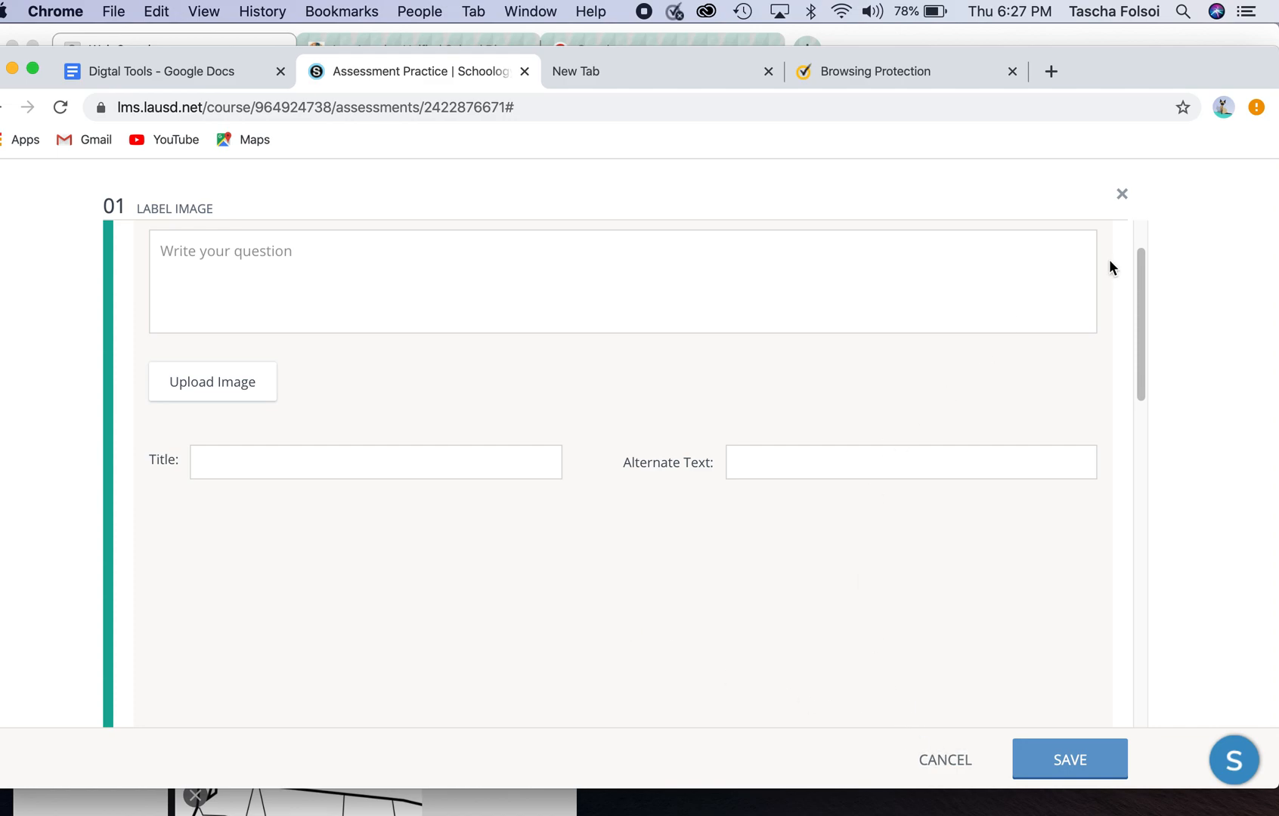
{"action": "left_click", "coordinate": [1123, 194]}
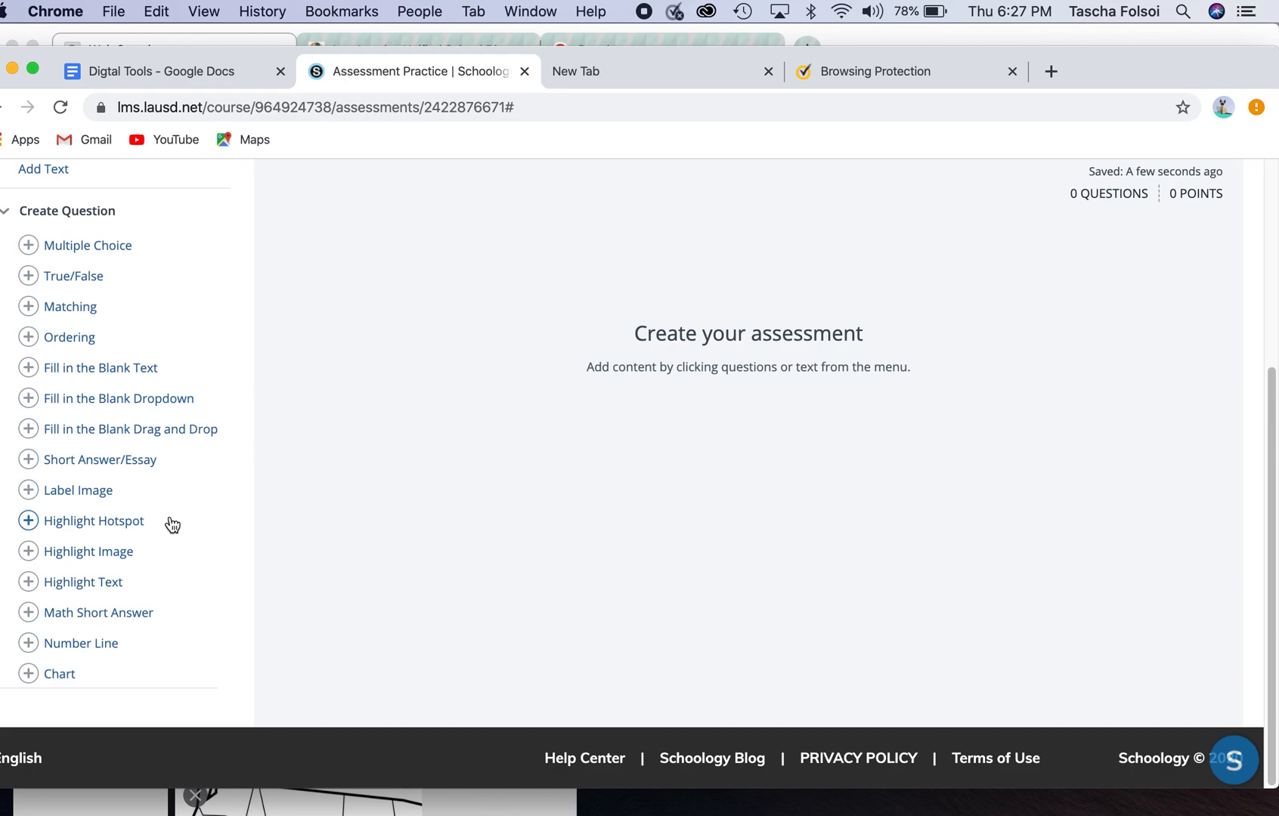
Create a new Highlight Text question and enter "Find Imagery" as the question text
{"action": "left_click", "coordinate": [114, 584]}
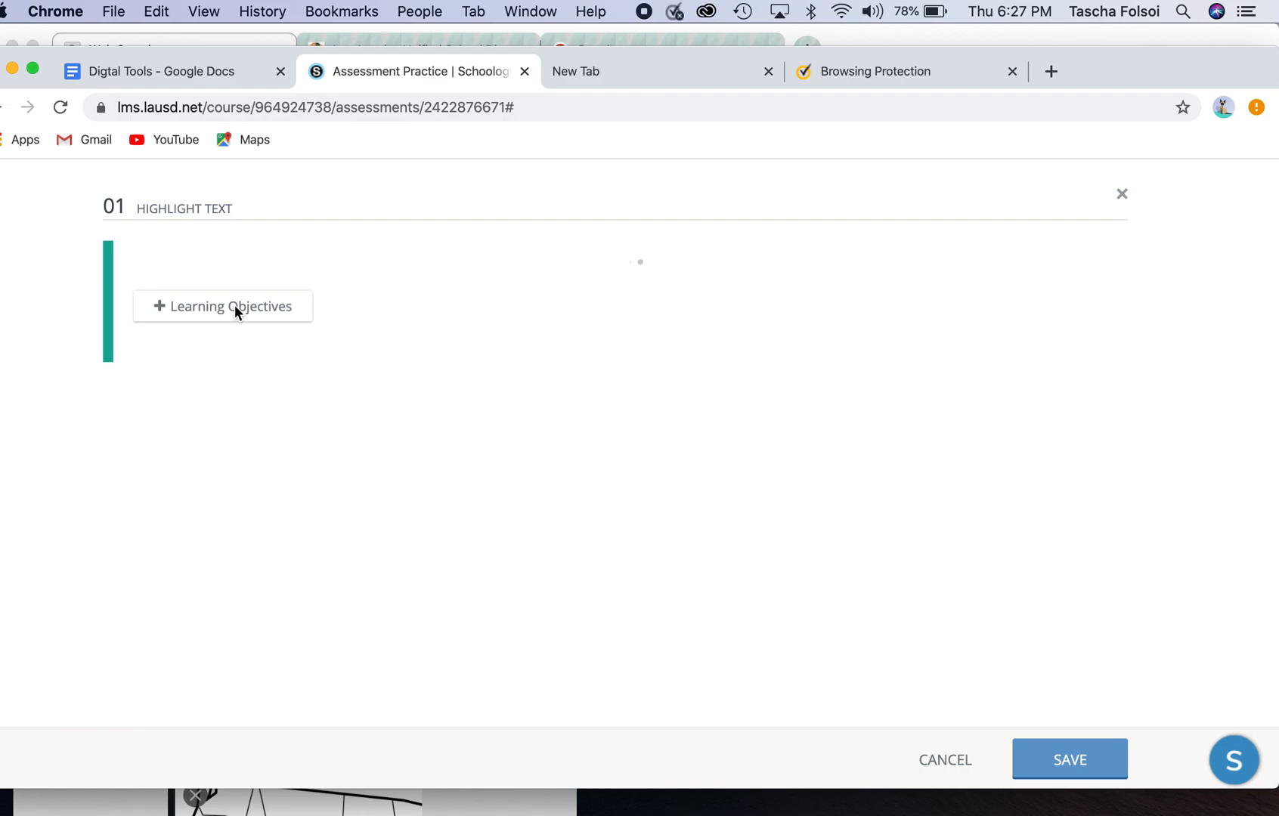
{"action": "left_click", "coordinate": [223, 356]}
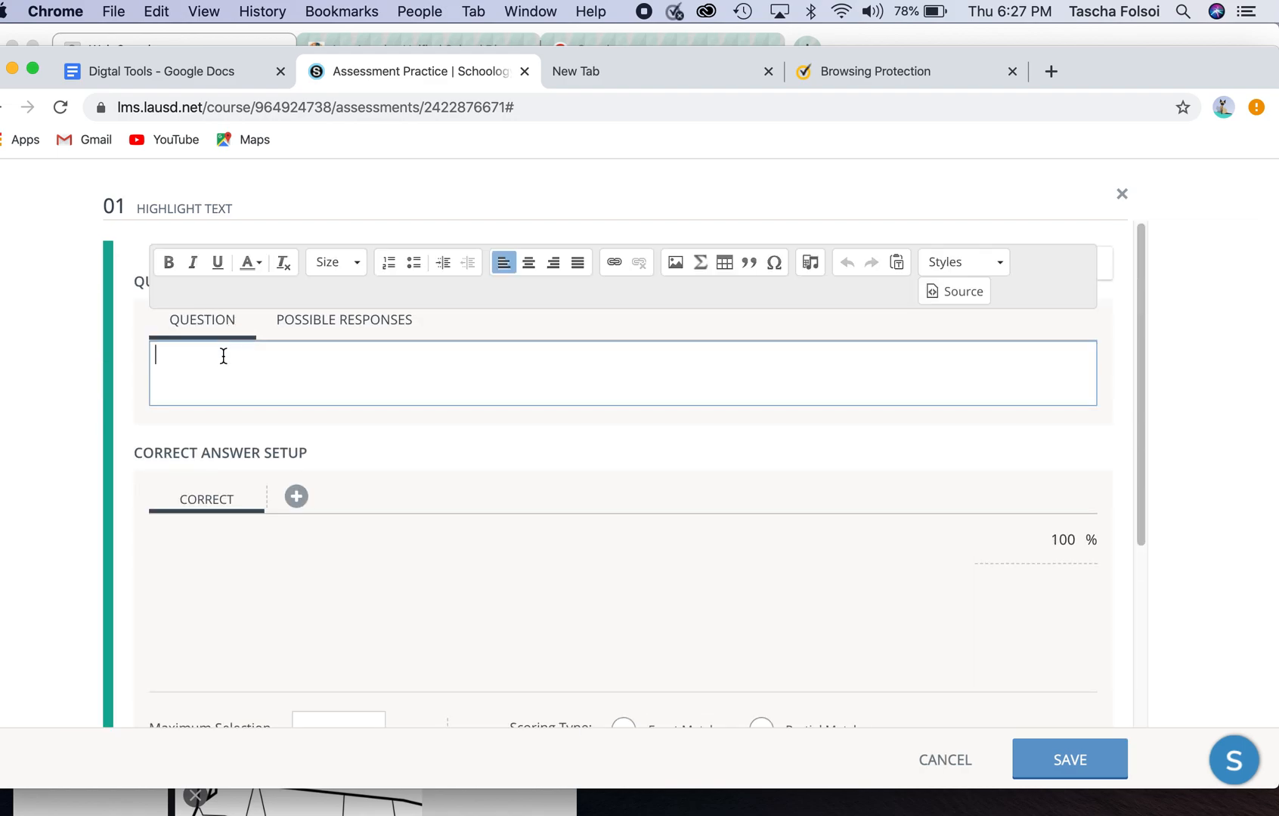
{"action": "type", "text": "Find "}
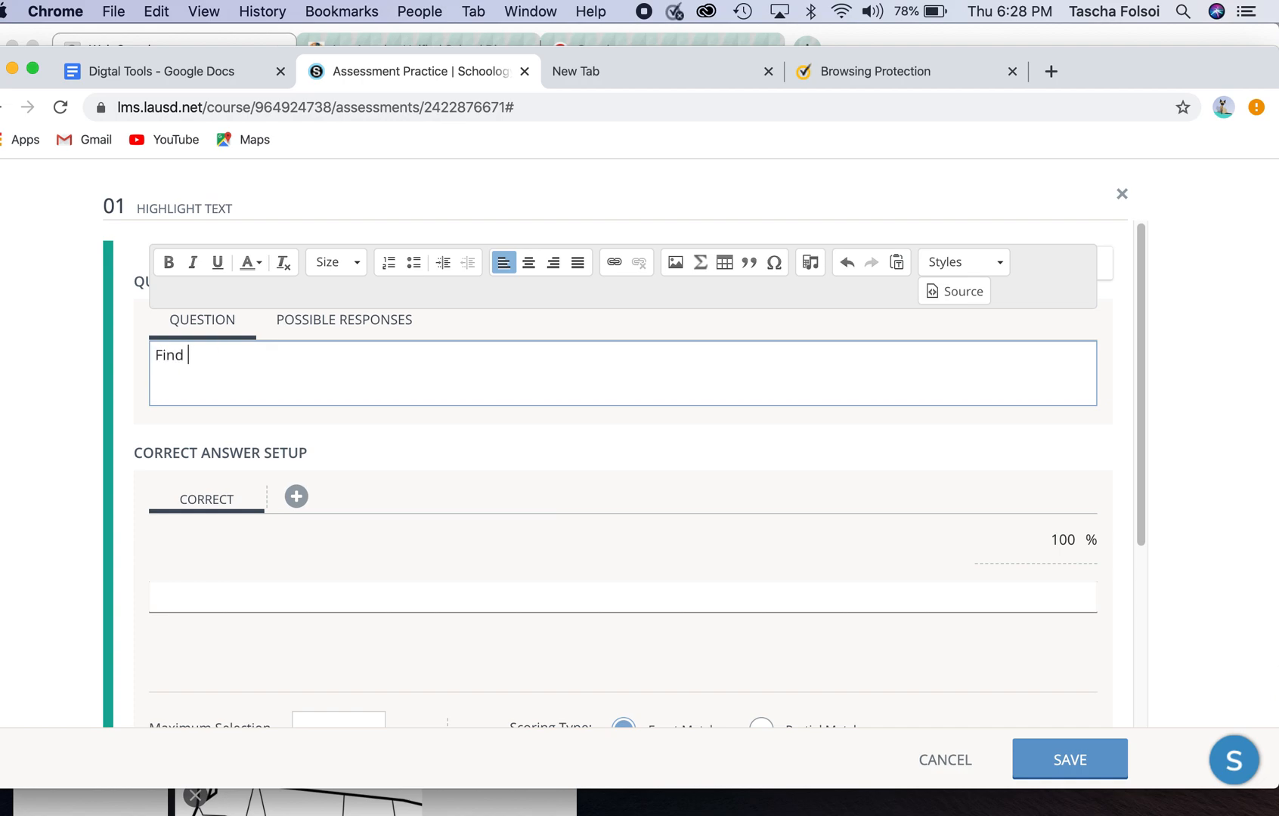
{"action": "type", "text": "Imagery"}
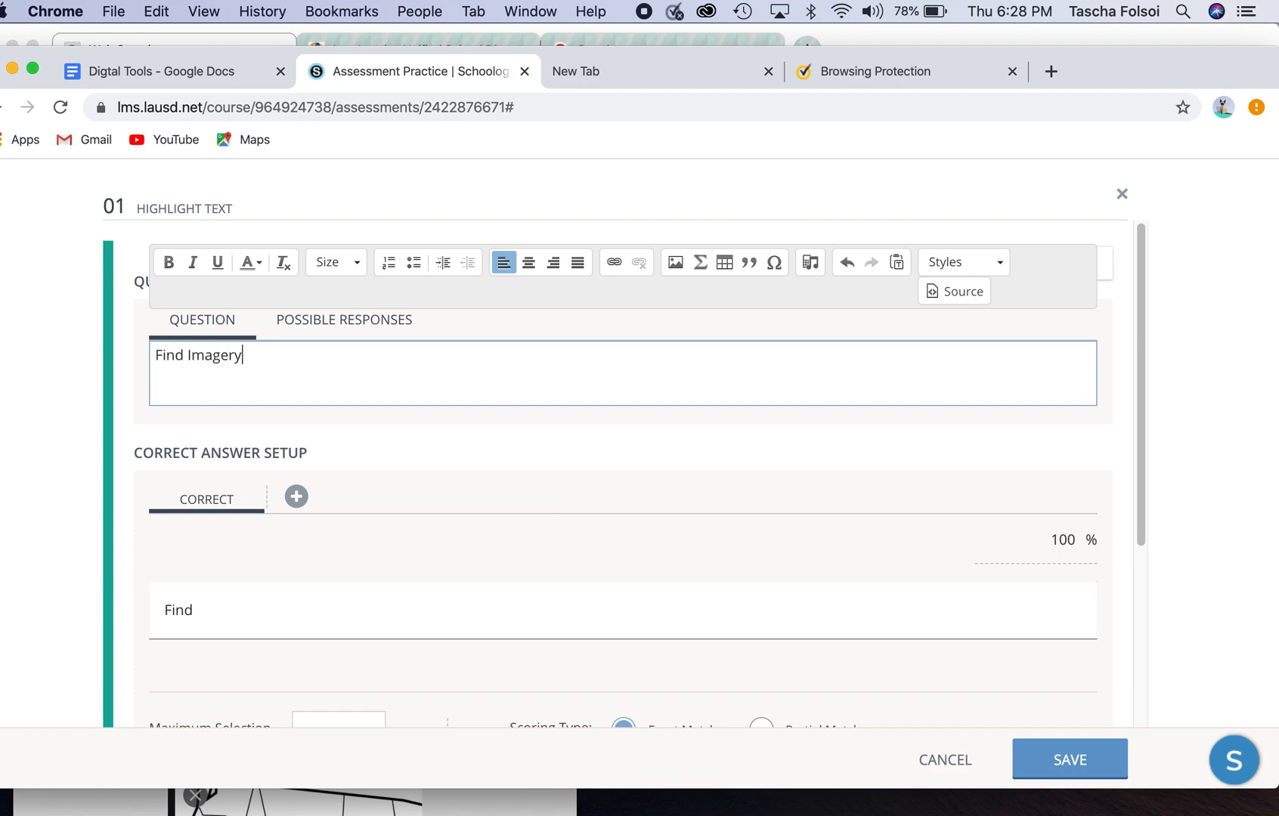
In a new browser window, search for "the second coming" and open the poem's Poetry Foundation page
{"action": "key", "text": "super+n"}
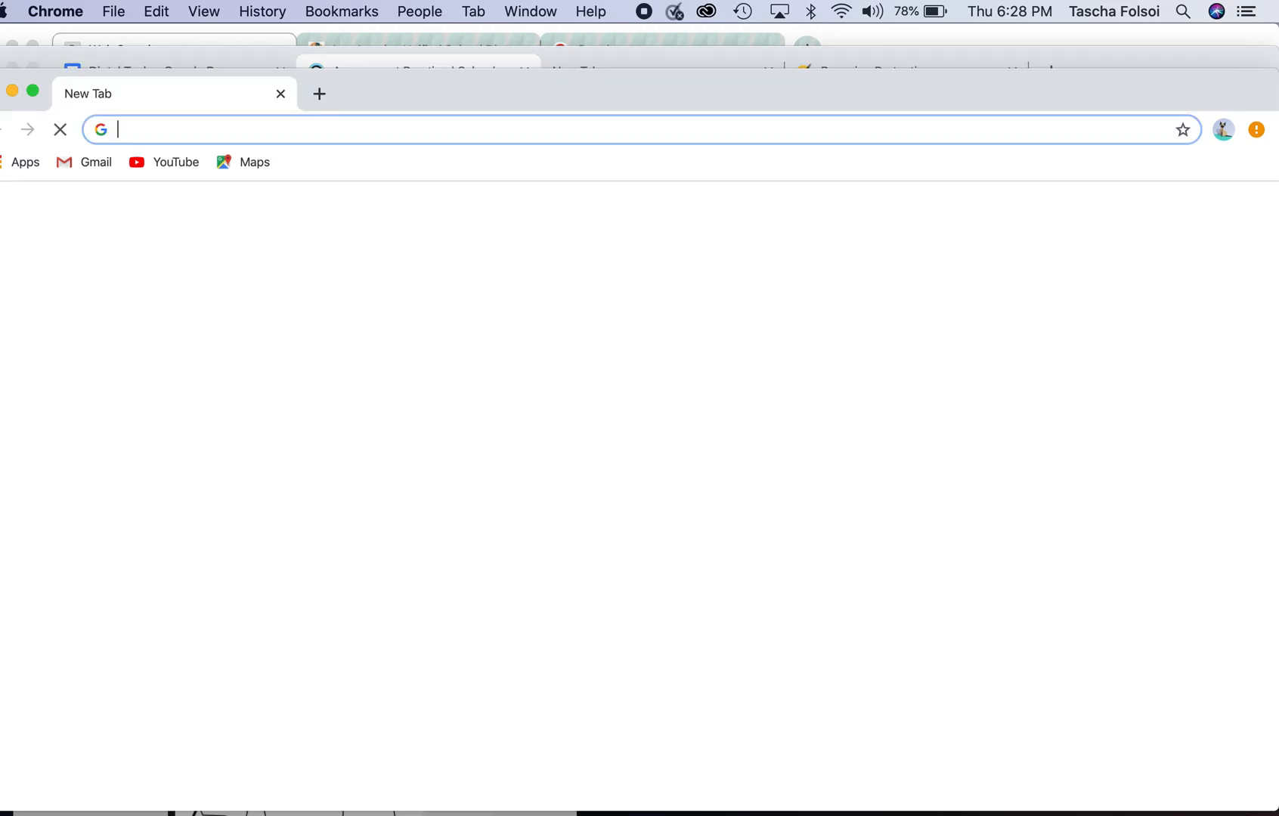
{"action": "type", "text": "the second"}
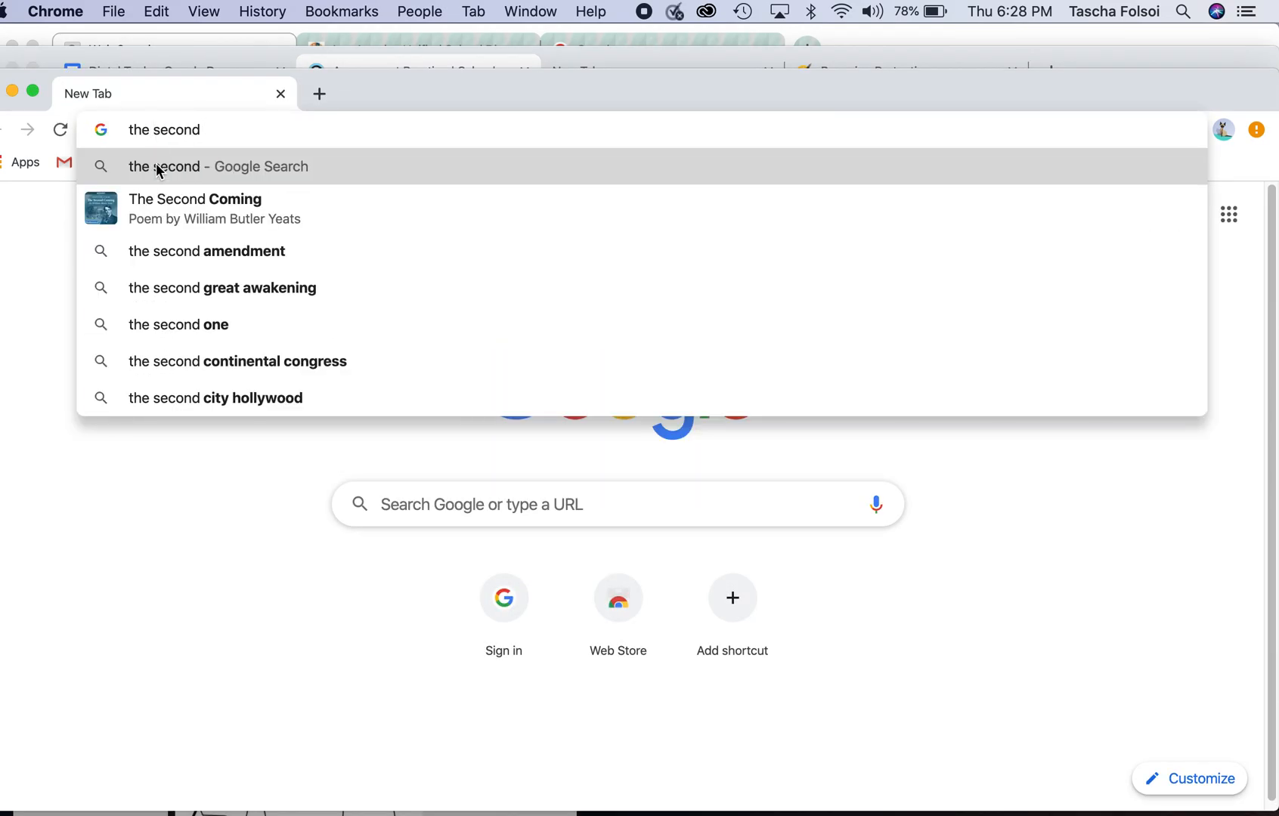
{"action": "left_click", "coordinate": [167, 203]}
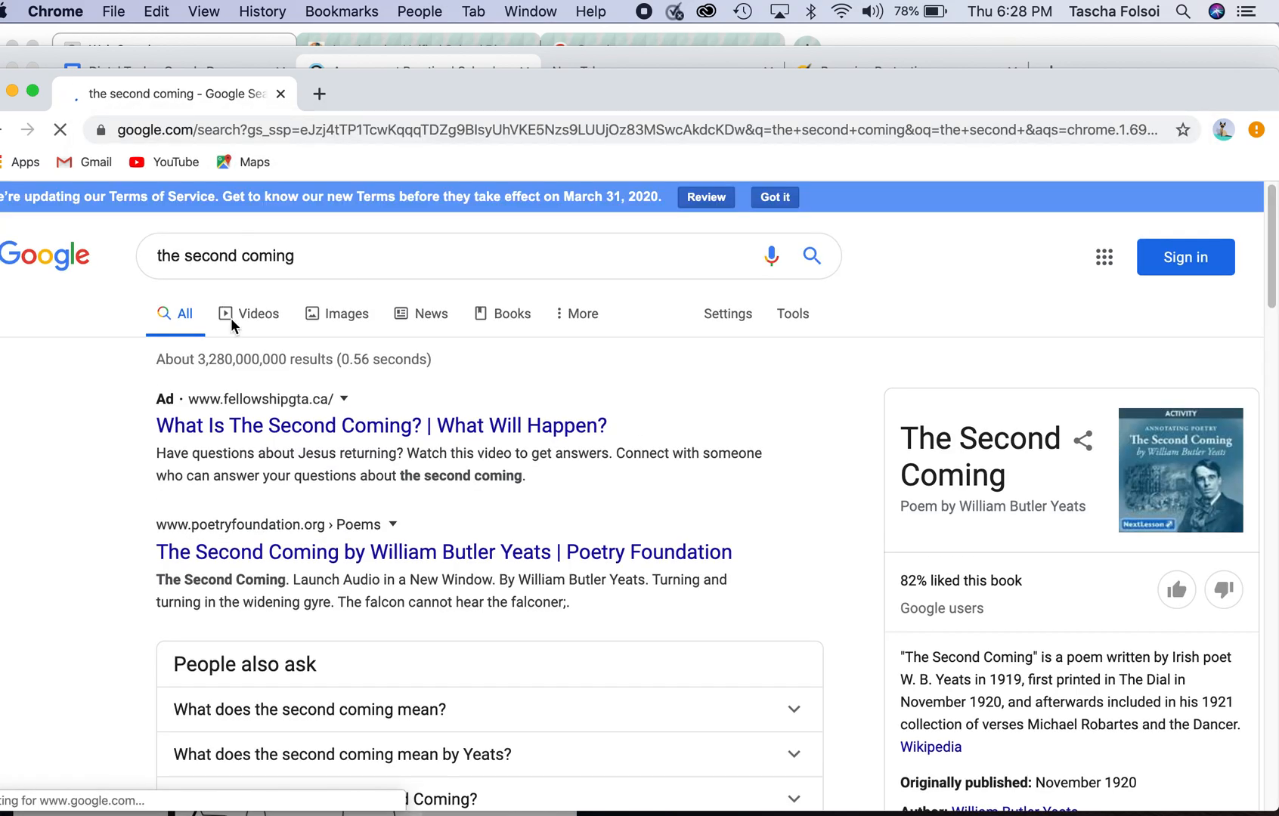
{"action": "scroll", "coordinate": [285, 489], "scroll_direction": "down", "scroll_amount": 1}
{"action": "left_click", "coordinate": [288, 497]}
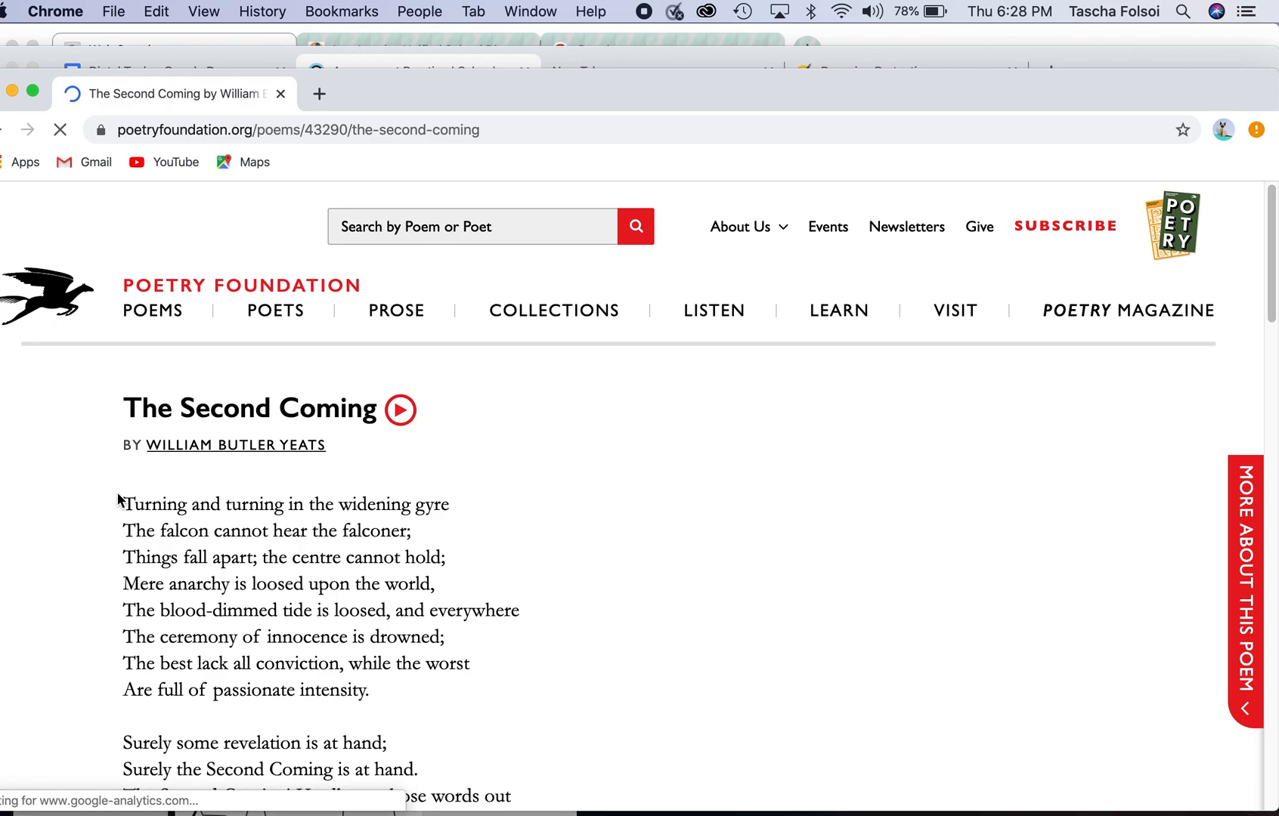
Copy the full poem with its title and paste it below "Find Imagery" in the question text
{"action": "left_click_drag", "start_coordinate": [126, 409], "coordinate": [476, 663]}
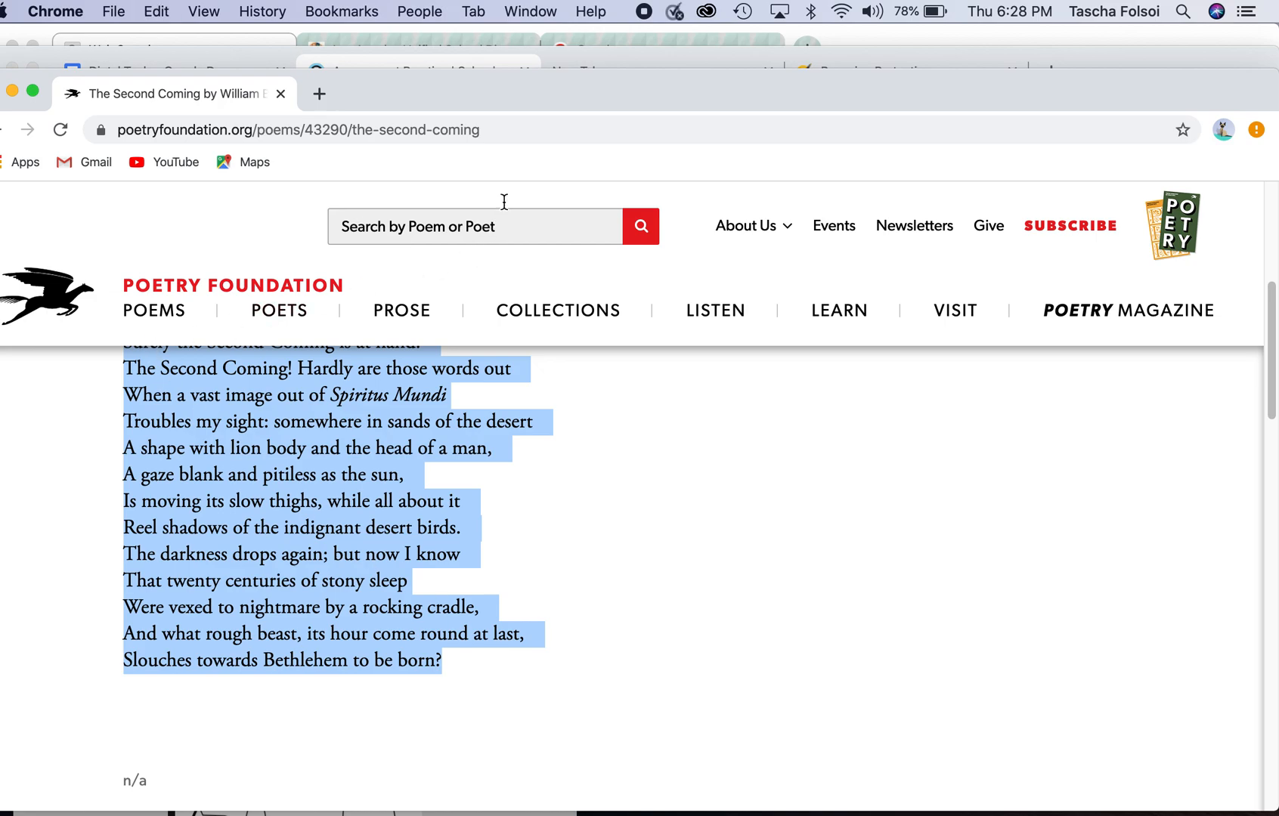
{"action": "left_click_drag", "start_coordinate": [505, 96], "coordinate": [708, 129]}
{"action": "left_click", "coordinate": [279, 116]}
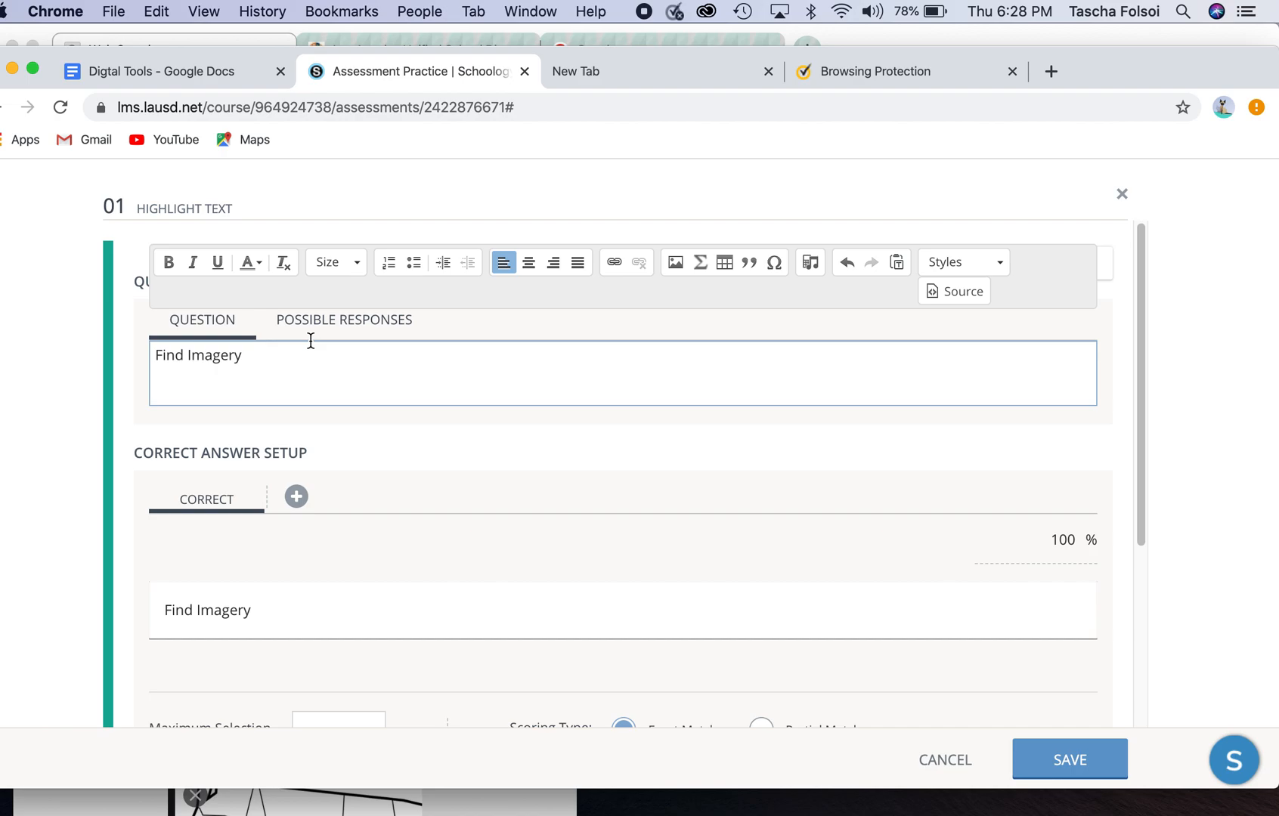
{"action": "key", "text": "Return"}
{"action": "key", "text": "Return"}
{"action": "key", "text": "super+v"}
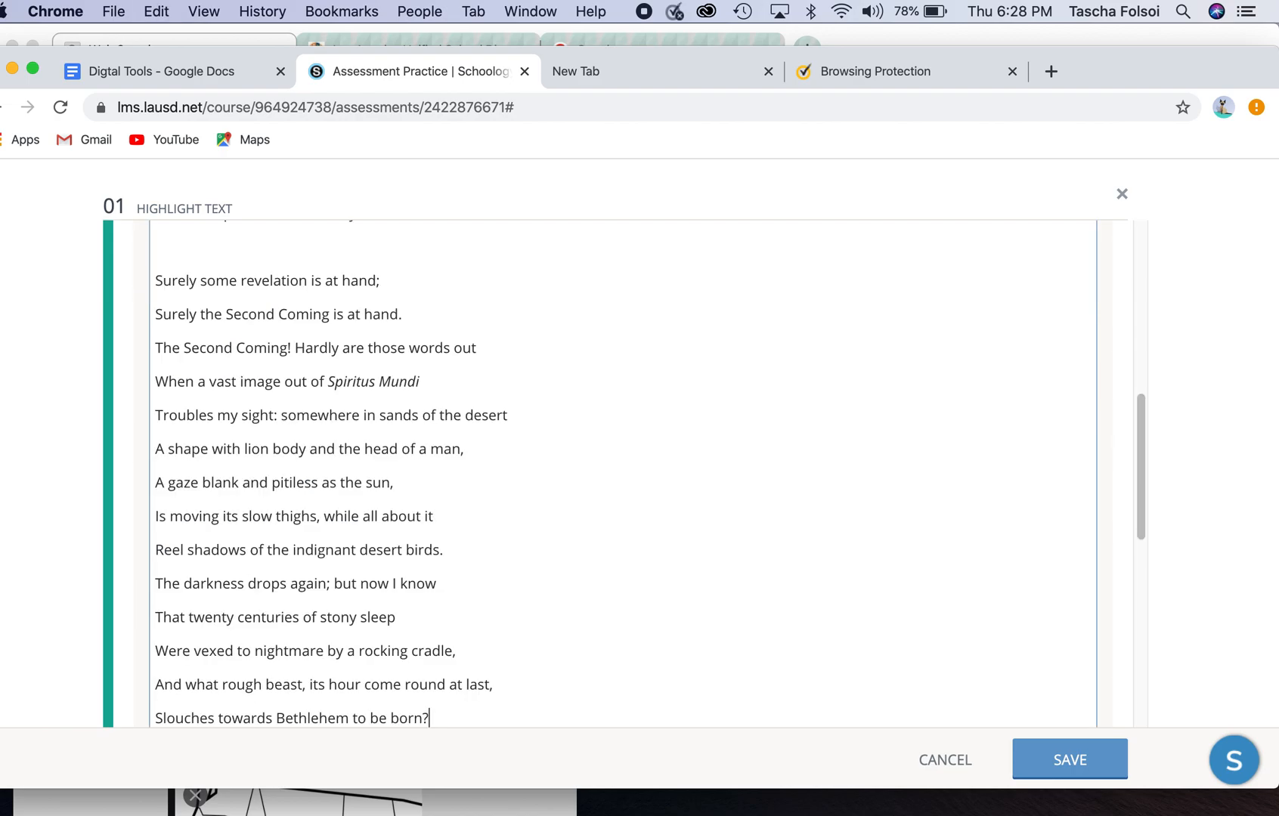
Apply paragraph quick highlights to the pasted poem in the question's possible responses
{"action": "scroll", "coordinate": [623, 473], "scroll_direction": "down", "scroll_amount": 2}
{"action": "scroll", "coordinate": [623, 474], "scroll_direction": "up", "scroll_amount": 6}
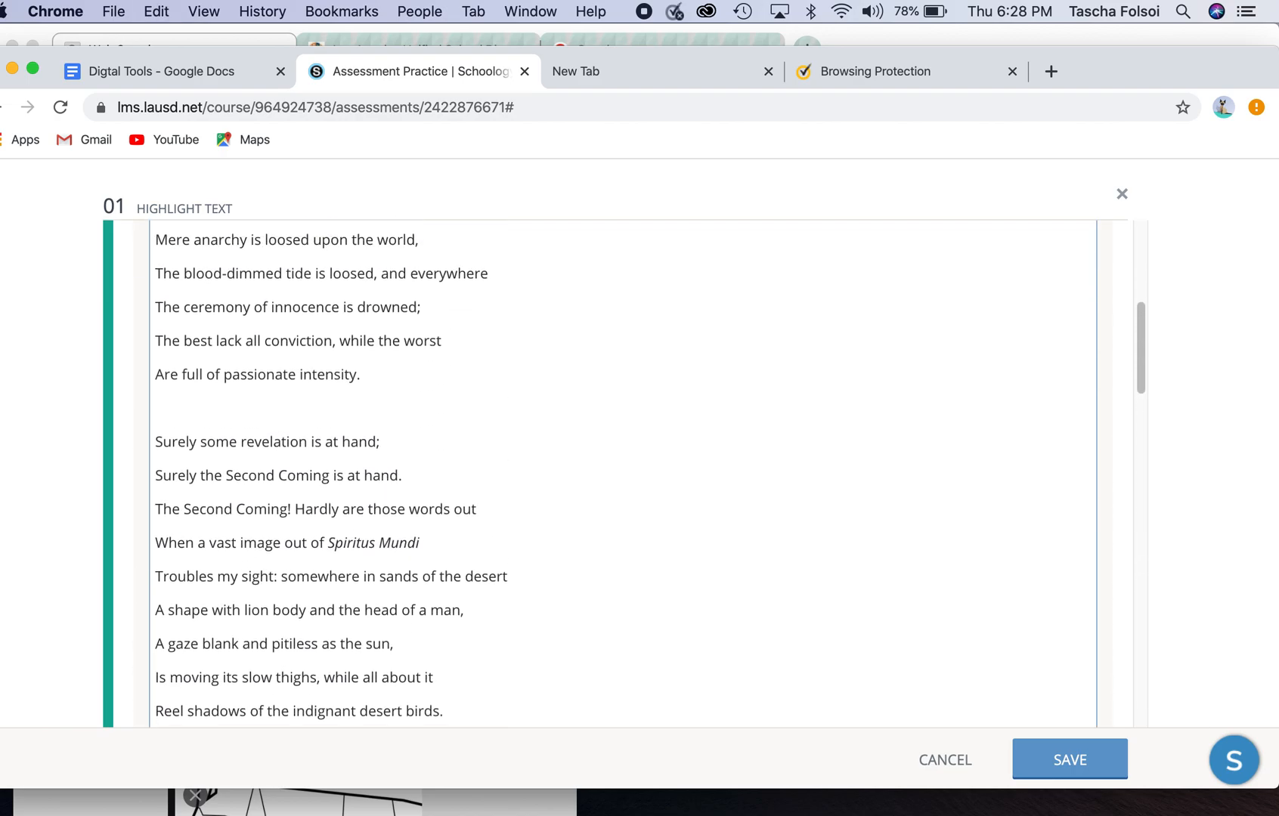
{"action": "scroll", "coordinate": [623, 474], "scroll_direction": "up", "scroll_amount": 2}
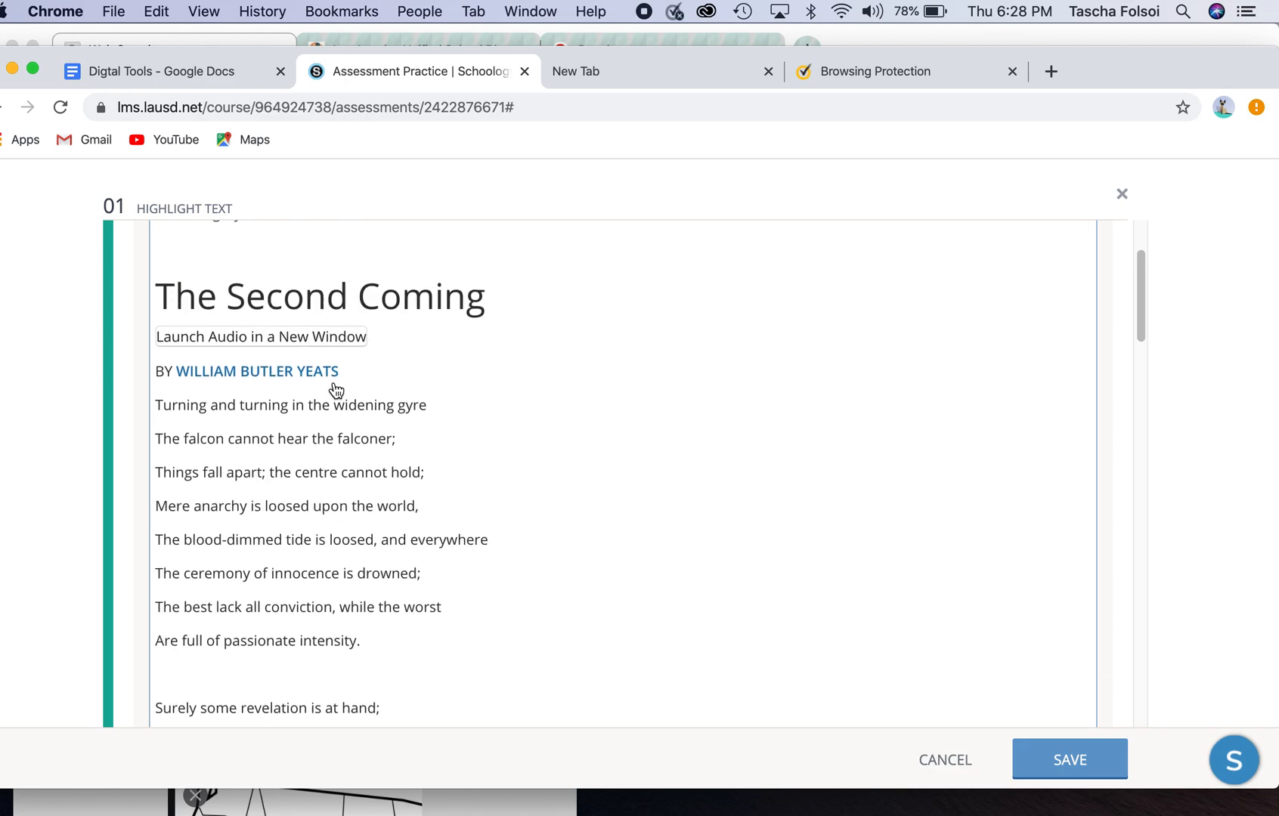
{"action": "scroll", "coordinate": [322, 411], "scroll_direction": "down", "scroll_amount": 2}
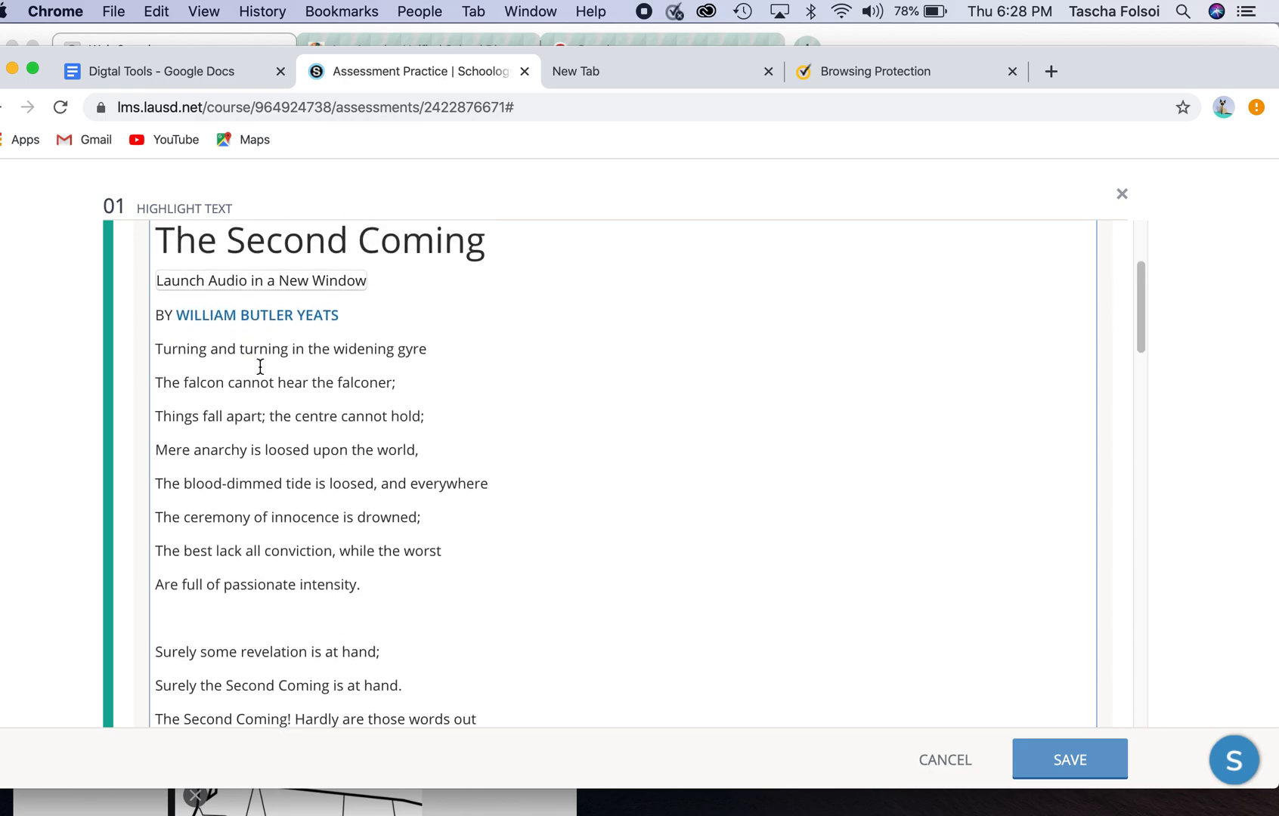
{"action": "left_click", "coordinate": [306, 420]}
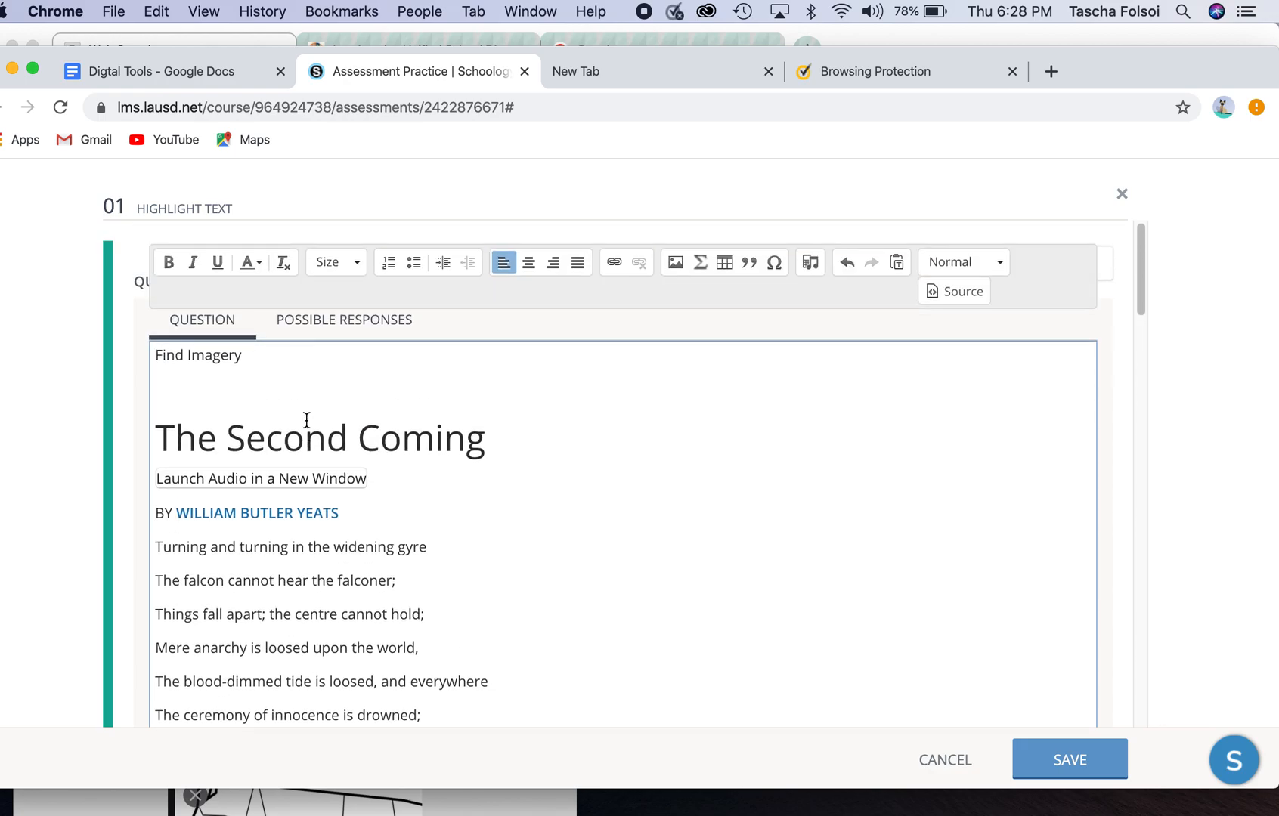
{"action": "left_click", "coordinate": [329, 322]}
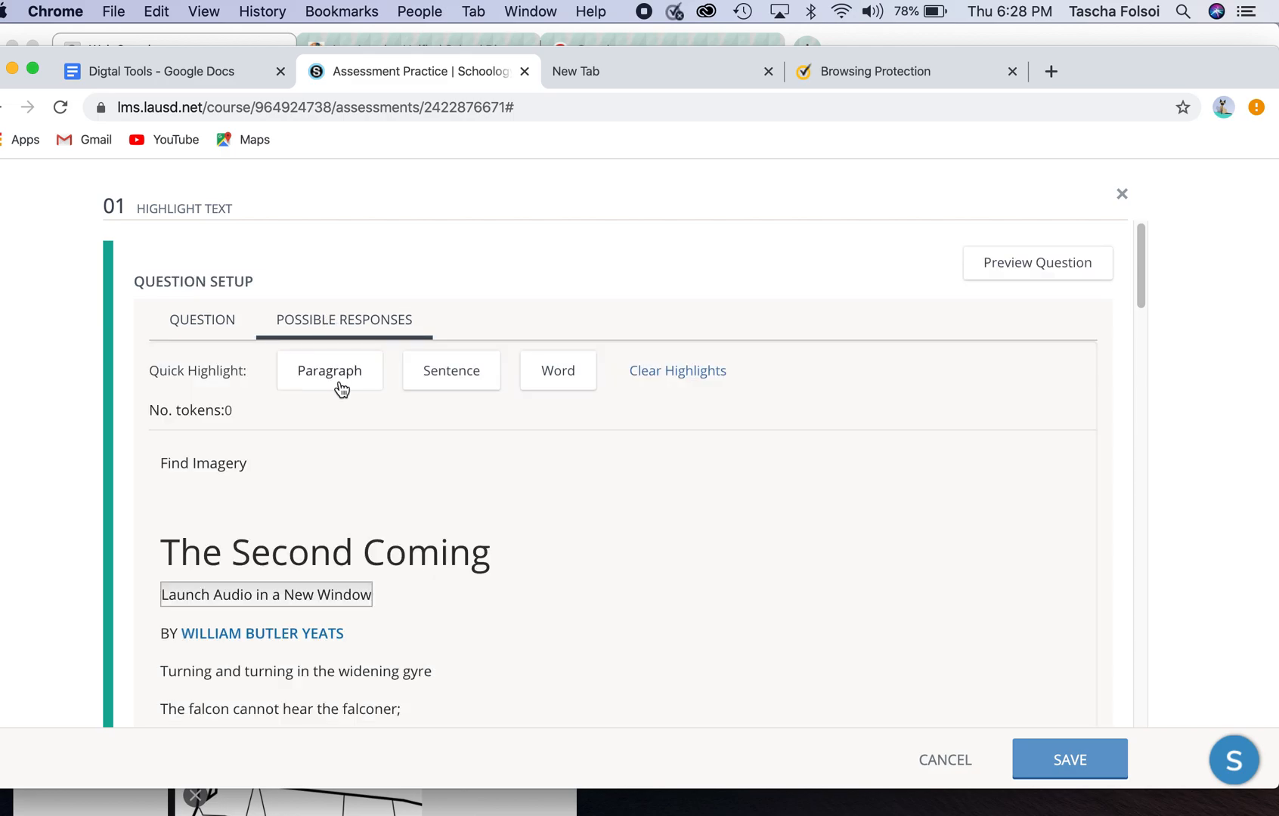
{"action": "scroll", "coordinate": [491, 459], "scroll_direction": "down", "scroll_amount": 3}
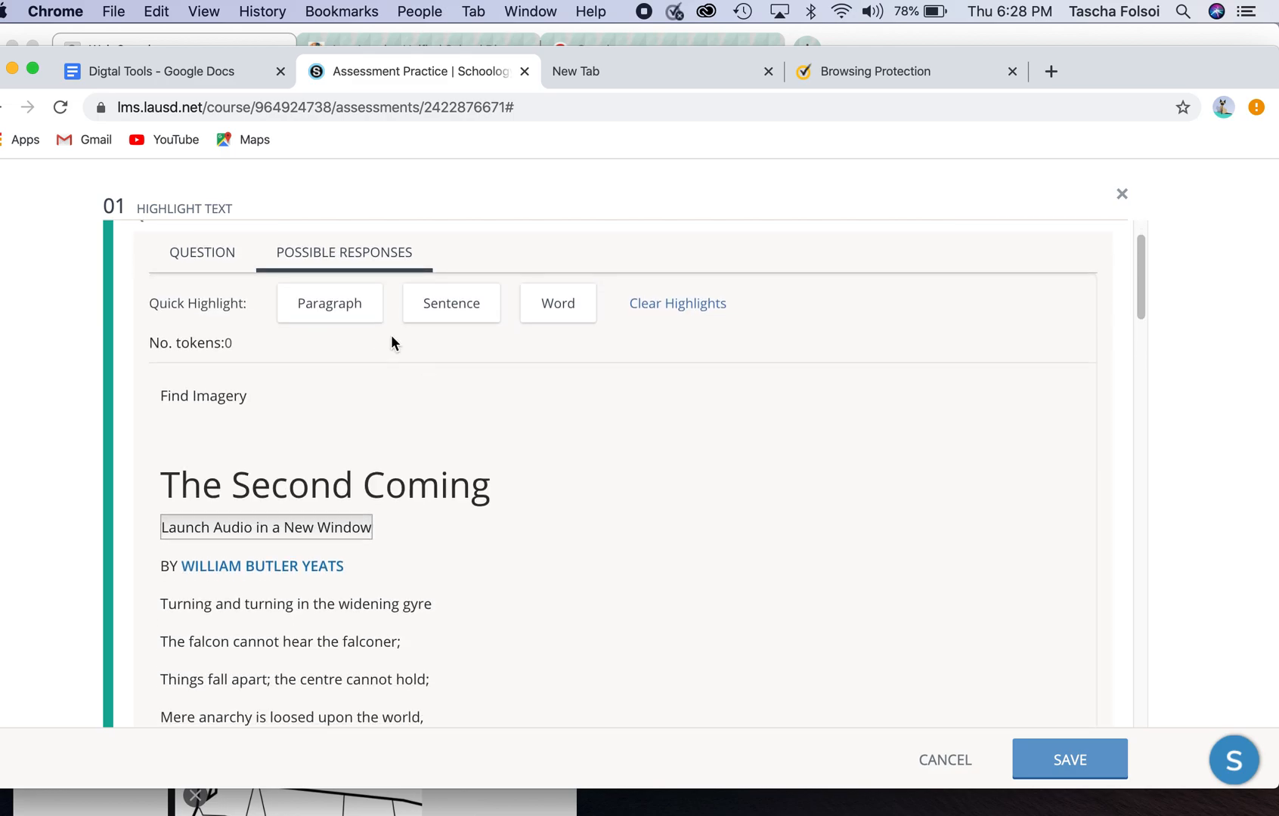
{"action": "left_click", "coordinate": [354, 302]}
{"action": "left_click", "coordinate": [845, 446]}
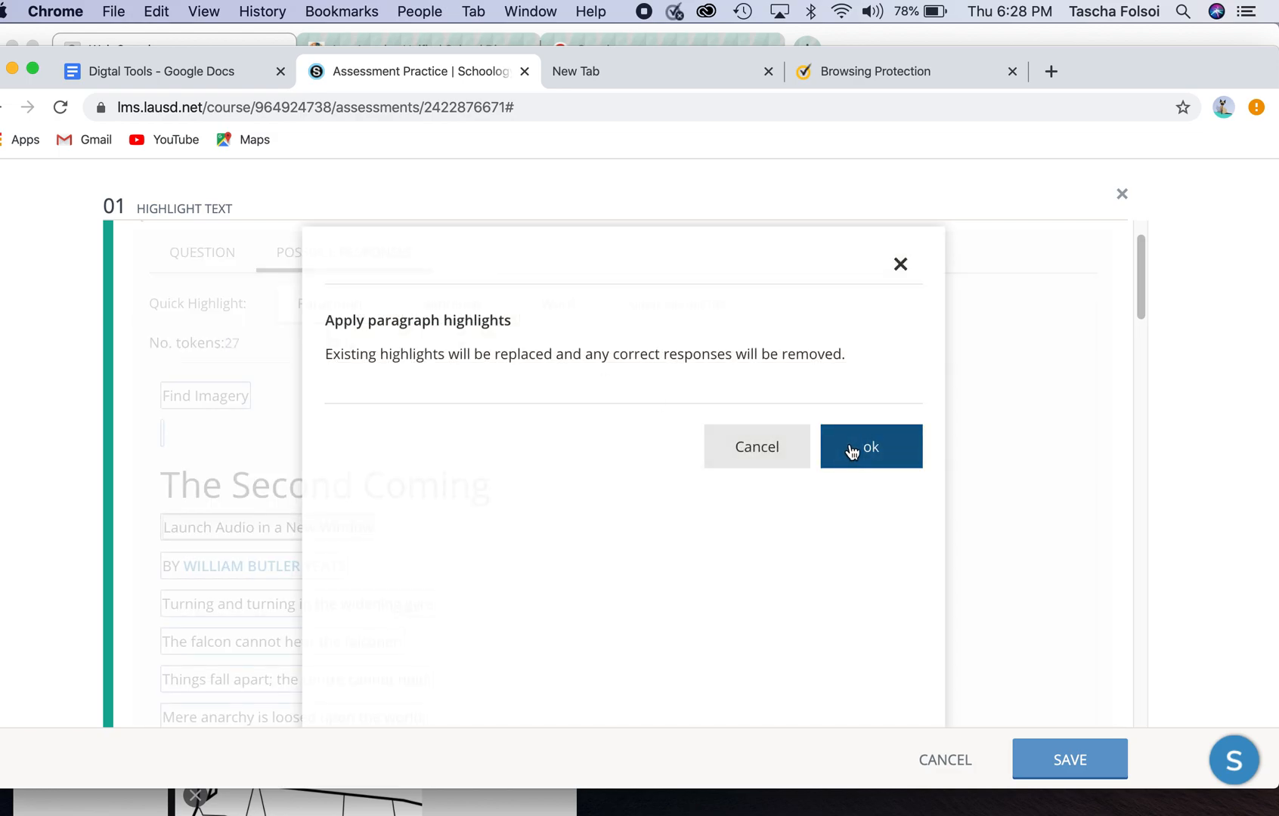
Replace the highlight on "Mere anarchy is loosed upon the world," with a separate possible response for each word
{"action": "scroll", "coordinate": [701, 503], "scroll_direction": "down", "scroll_amount": 3}
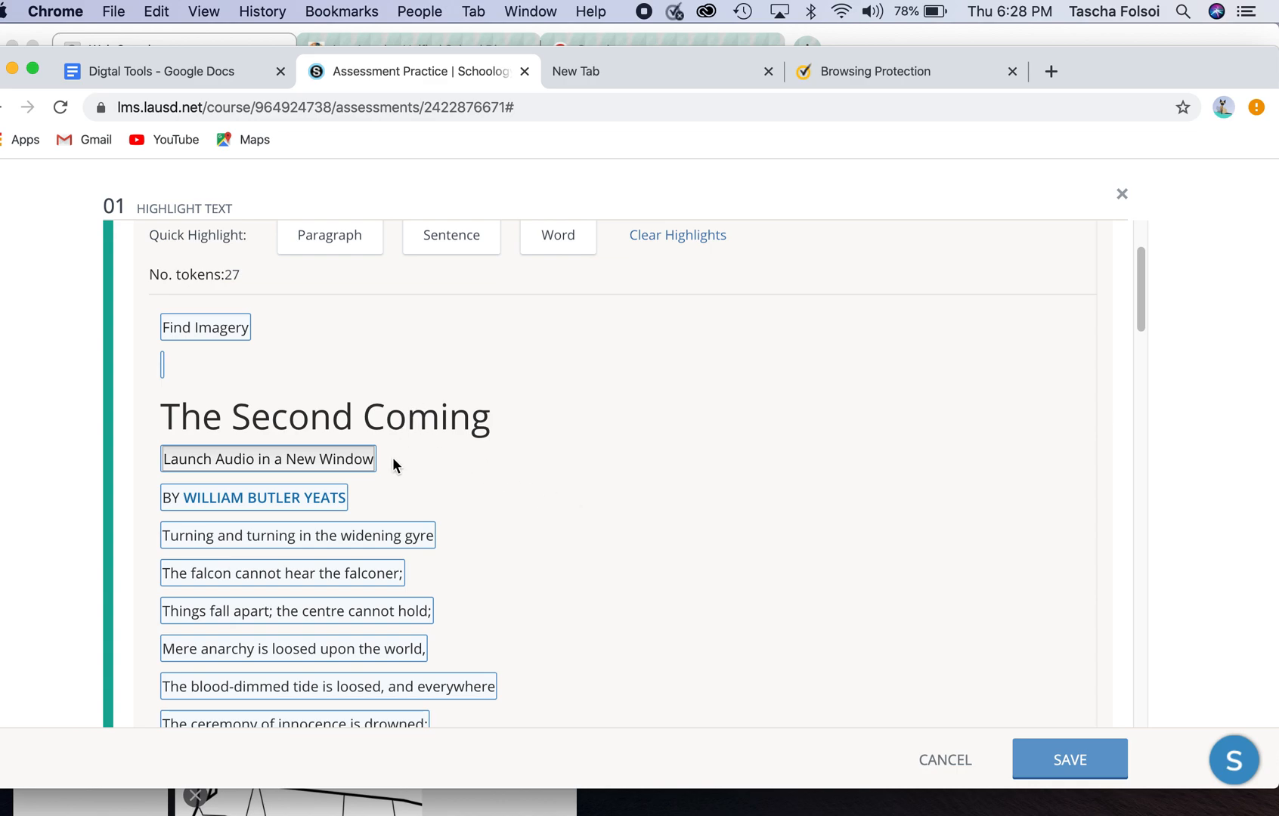
{"action": "scroll", "coordinate": [319, 546], "scroll_direction": "down", "scroll_amount": 3}
{"action": "scroll", "coordinate": [320, 547], "scroll_direction": "down", "scroll_amount": 3}
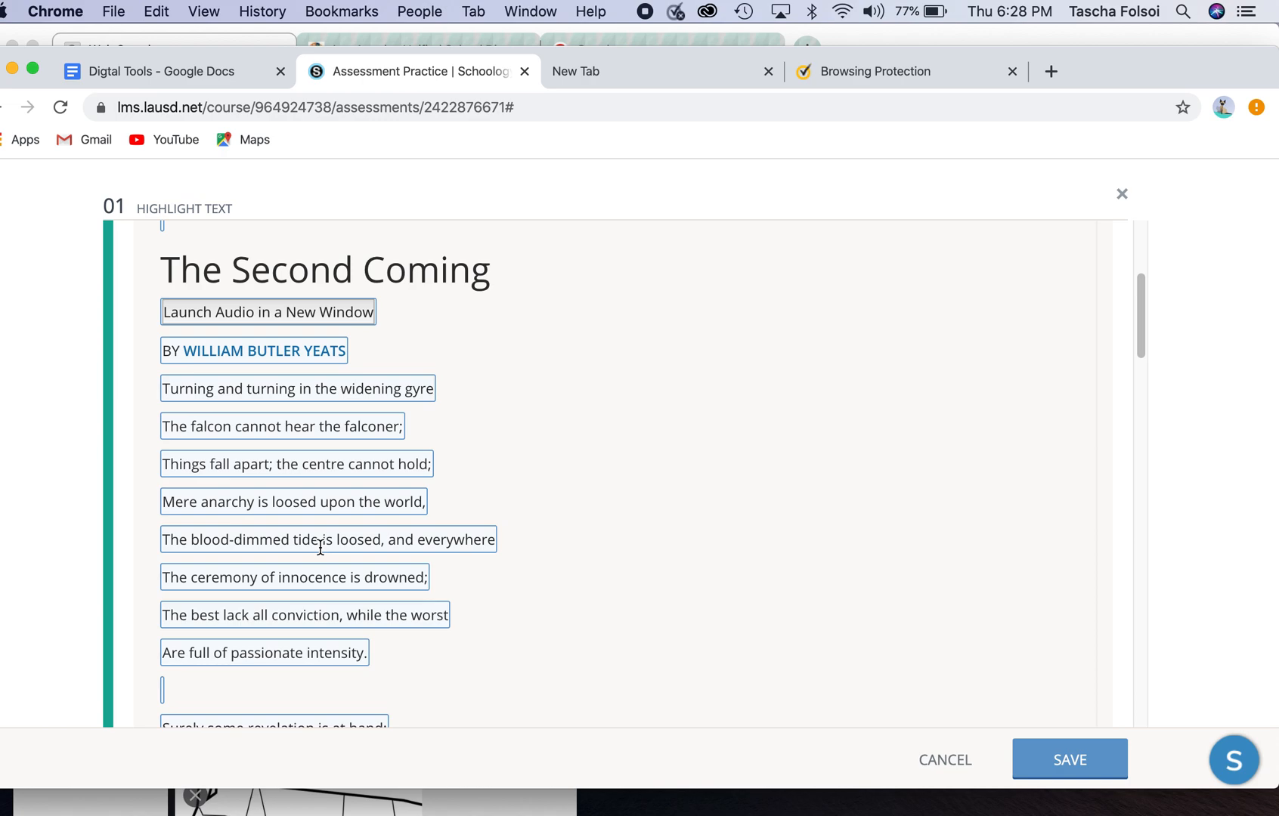
{"action": "left_click", "coordinate": [314, 512]}
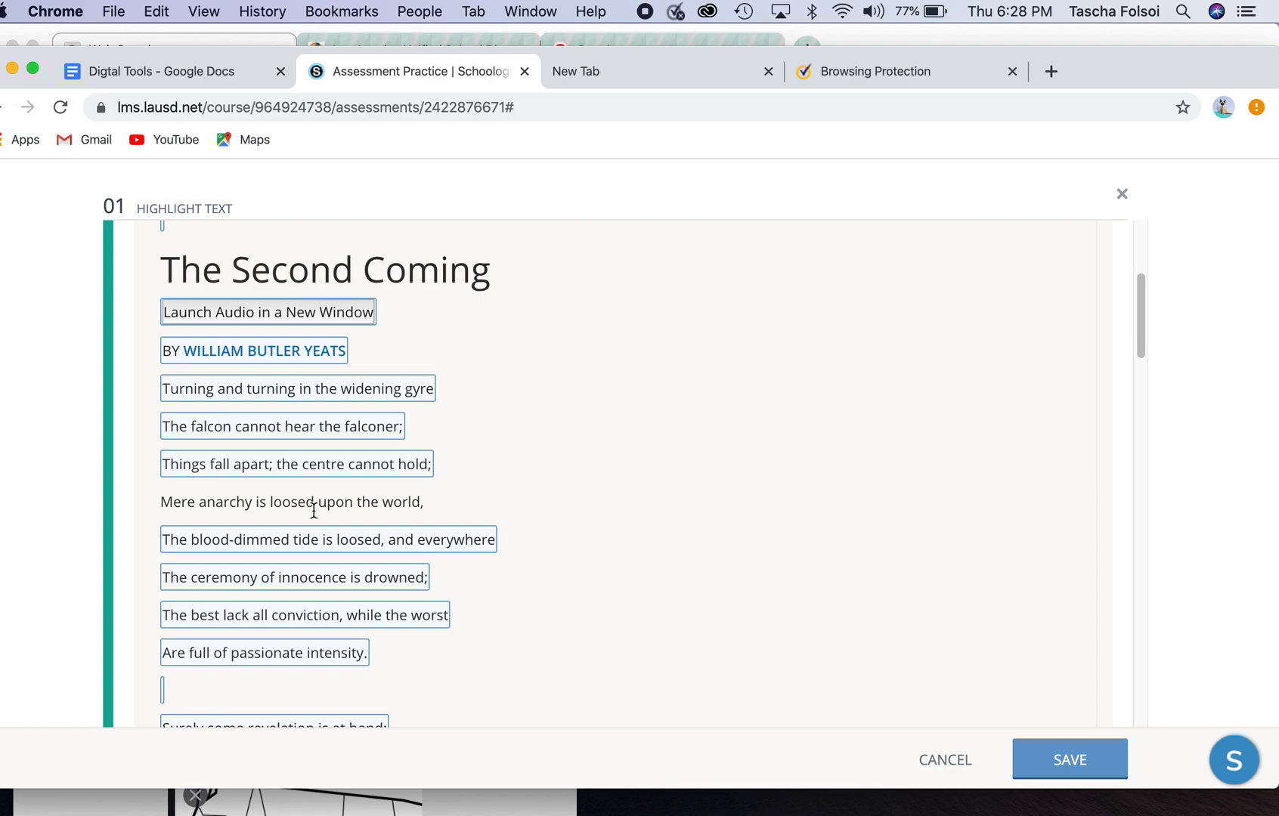
{"action": "left_click", "coordinate": [313, 510]}
{"action": "left_click", "coordinate": [189, 502]}
{"action": "left_click", "coordinate": [239, 506]}
{"action": "left_click", "coordinate": [268, 505]}
{"action": "left_click", "coordinate": [355, 505]}
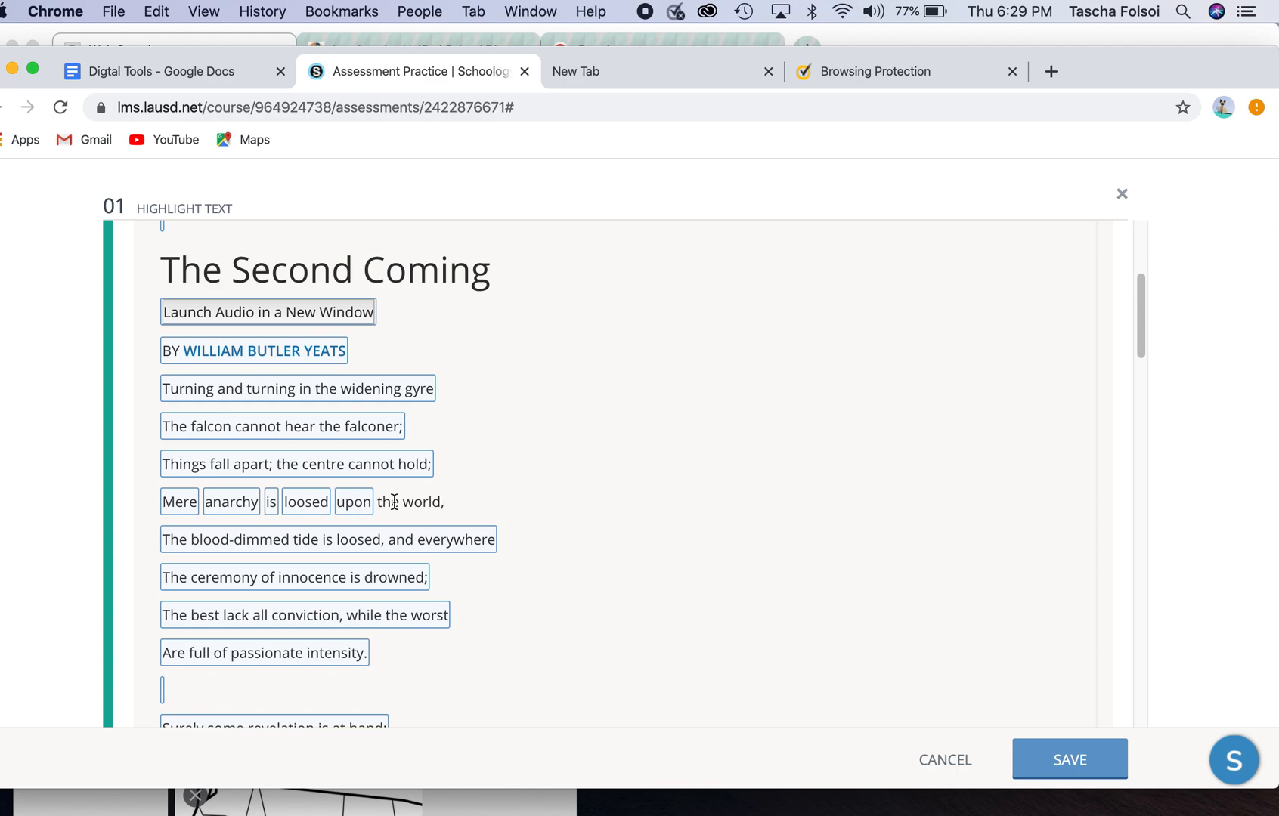
{"action": "left_click", "coordinate": [394, 506]}
{"action": "left_click", "coordinate": [431, 511]}
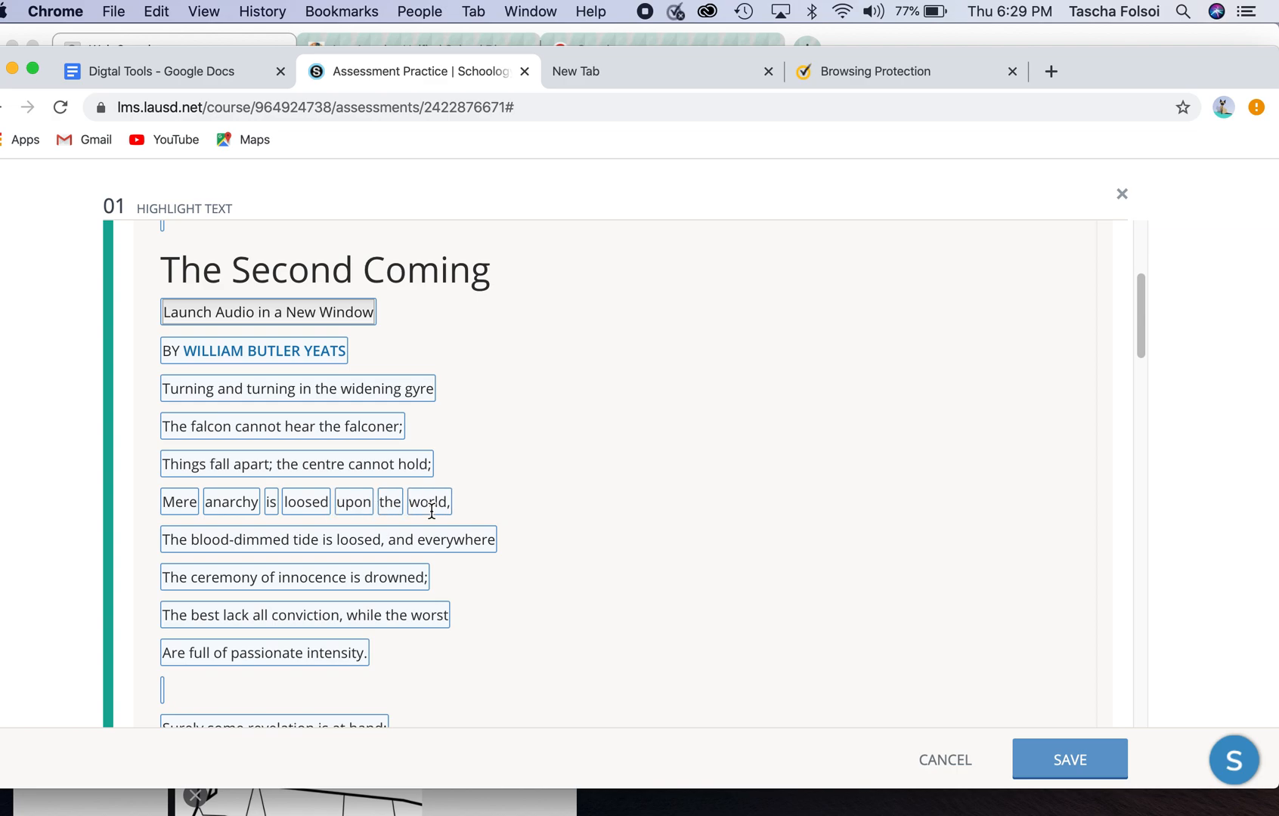
Clear the possible-response highlights from the "Find Imagery" line, the poem title and "Launch Audio in a New"
{"action": "scroll", "coordinate": [432, 511], "scroll_direction": "up", "scroll_amount": 3}
{"action": "scroll", "coordinate": [432, 511], "scroll_direction": "down", "scroll_amount": 2}
{"action": "scroll", "coordinate": [359, 449], "scroll_direction": "up", "scroll_amount": 2}
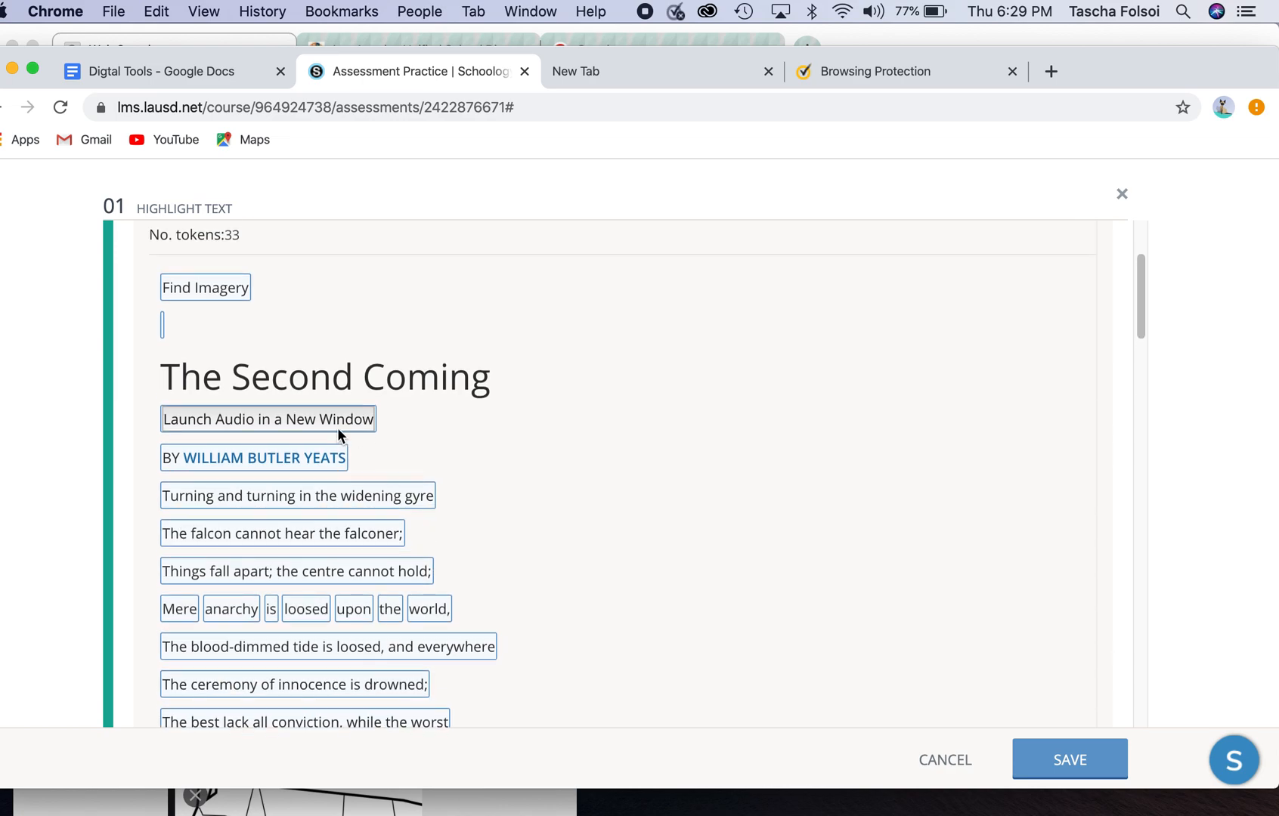
{"action": "left_click", "coordinate": [221, 287]}
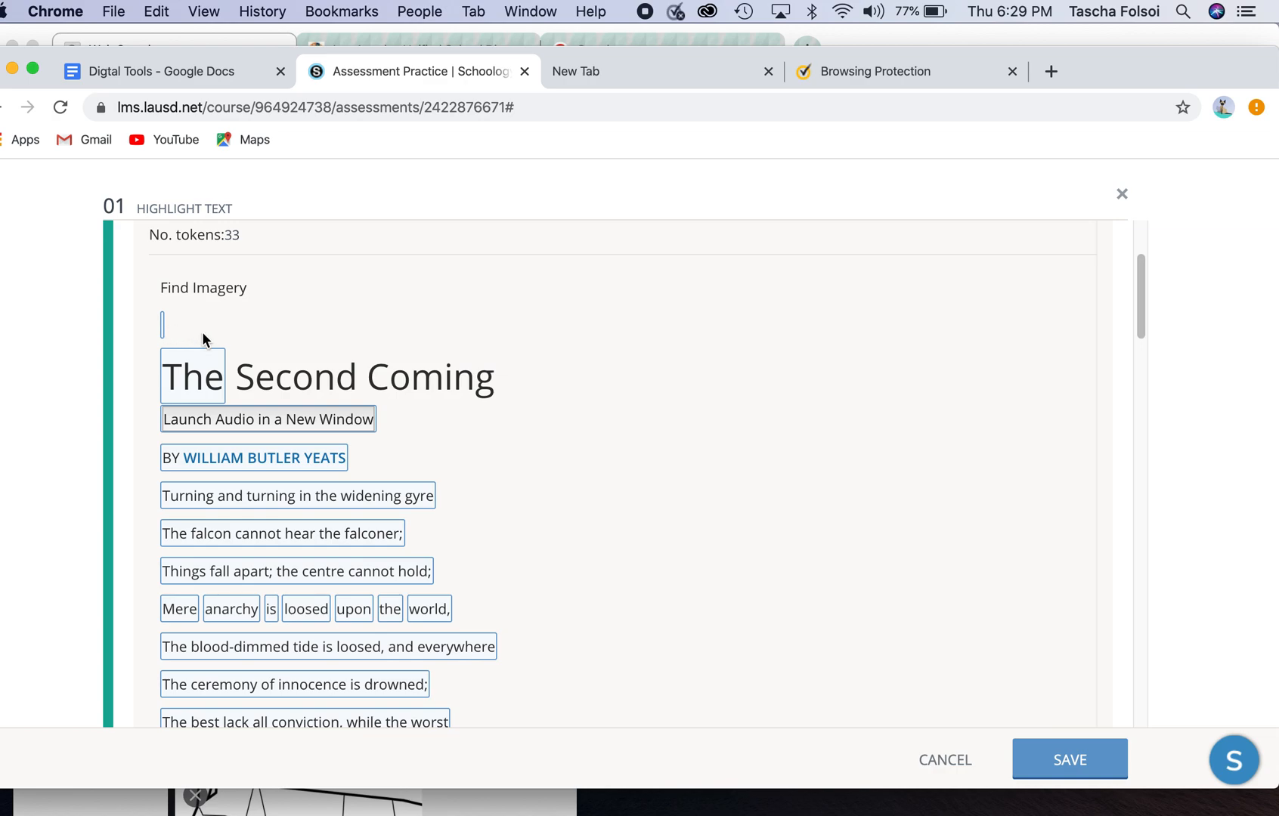
{"action": "left_click", "coordinate": [209, 378]}
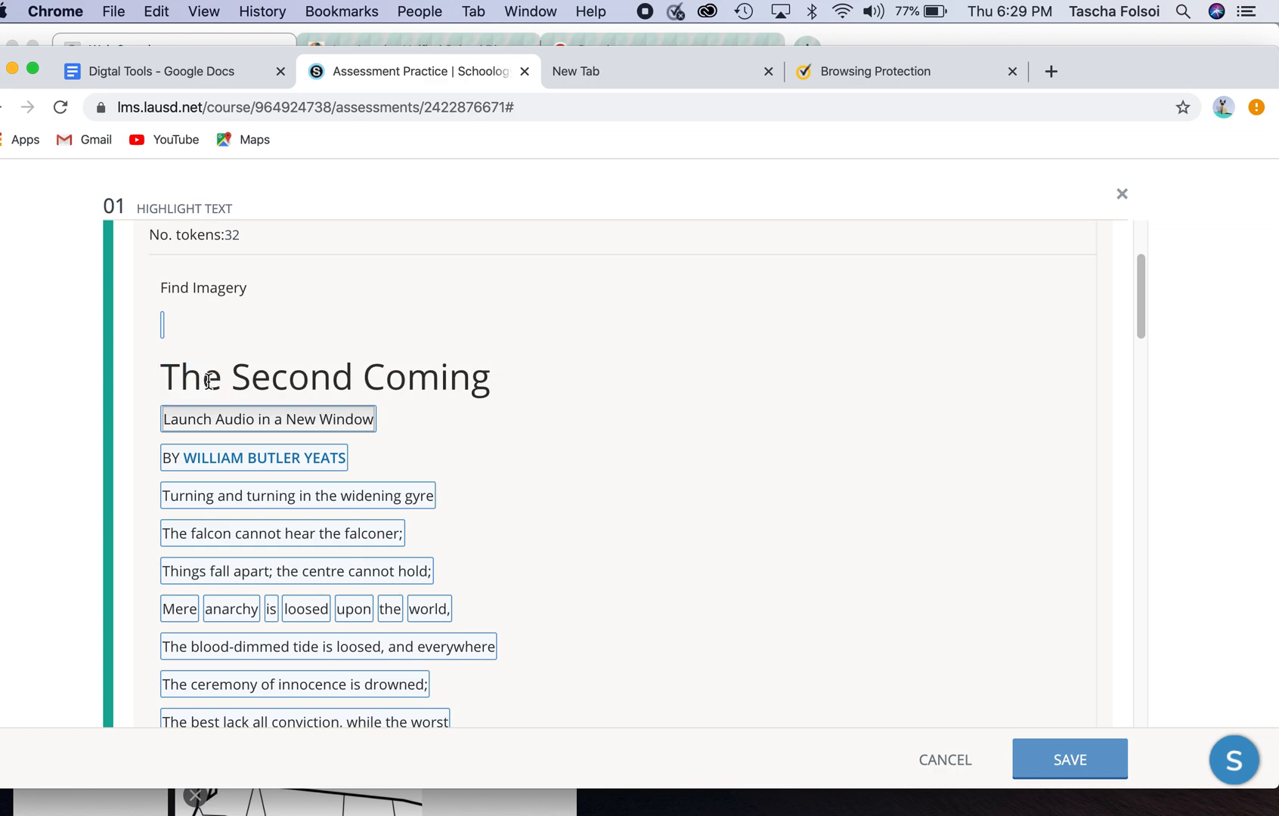
{"action": "left_click", "coordinate": [273, 424]}
In the correct answer setup, mark only the line "The blood-dimmed tide is loosed, and everywhere" as correct
{"action": "scroll", "coordinate": [463, 504], "scroll_direction": "down", "scroll_amount": 2}
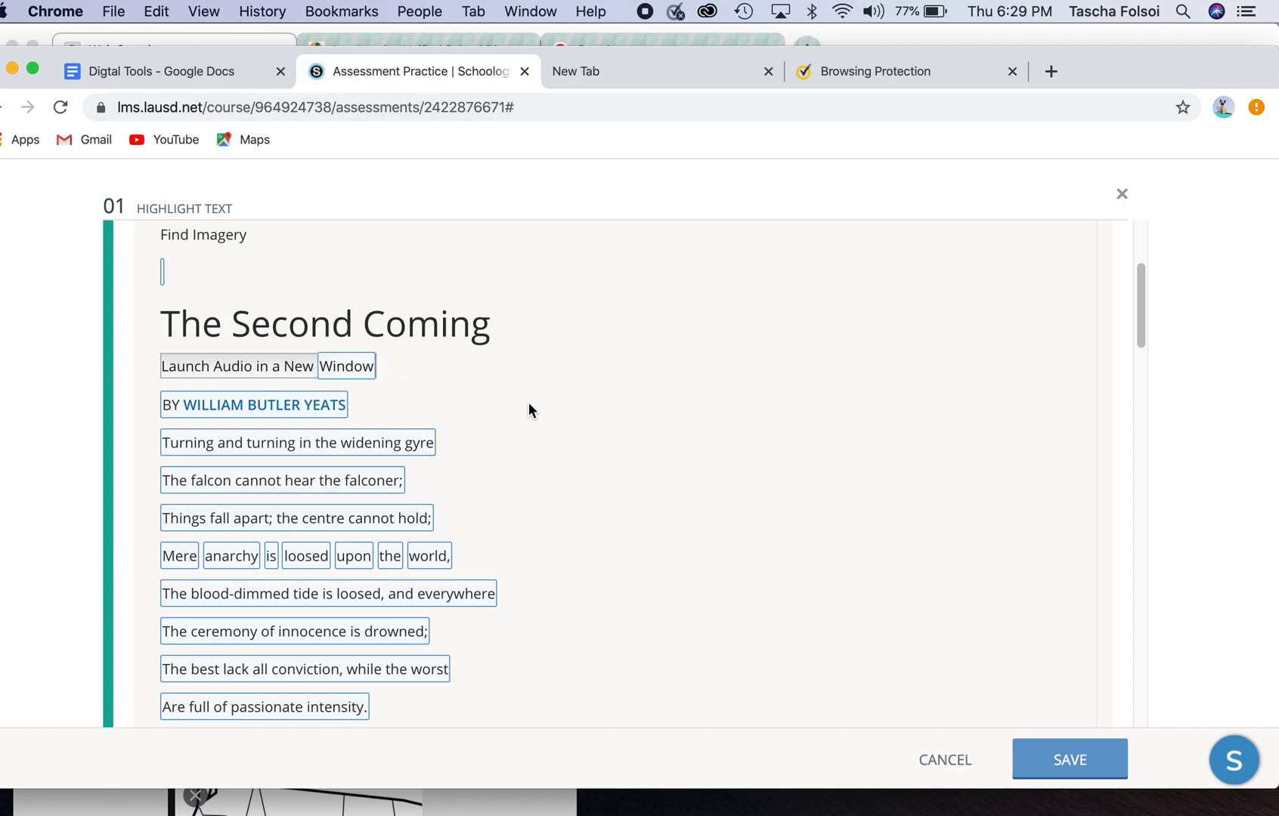
{"action": "scroll", "coordinate": [532, 432], "scroll_direction": "down", "scroll_amount": 5}
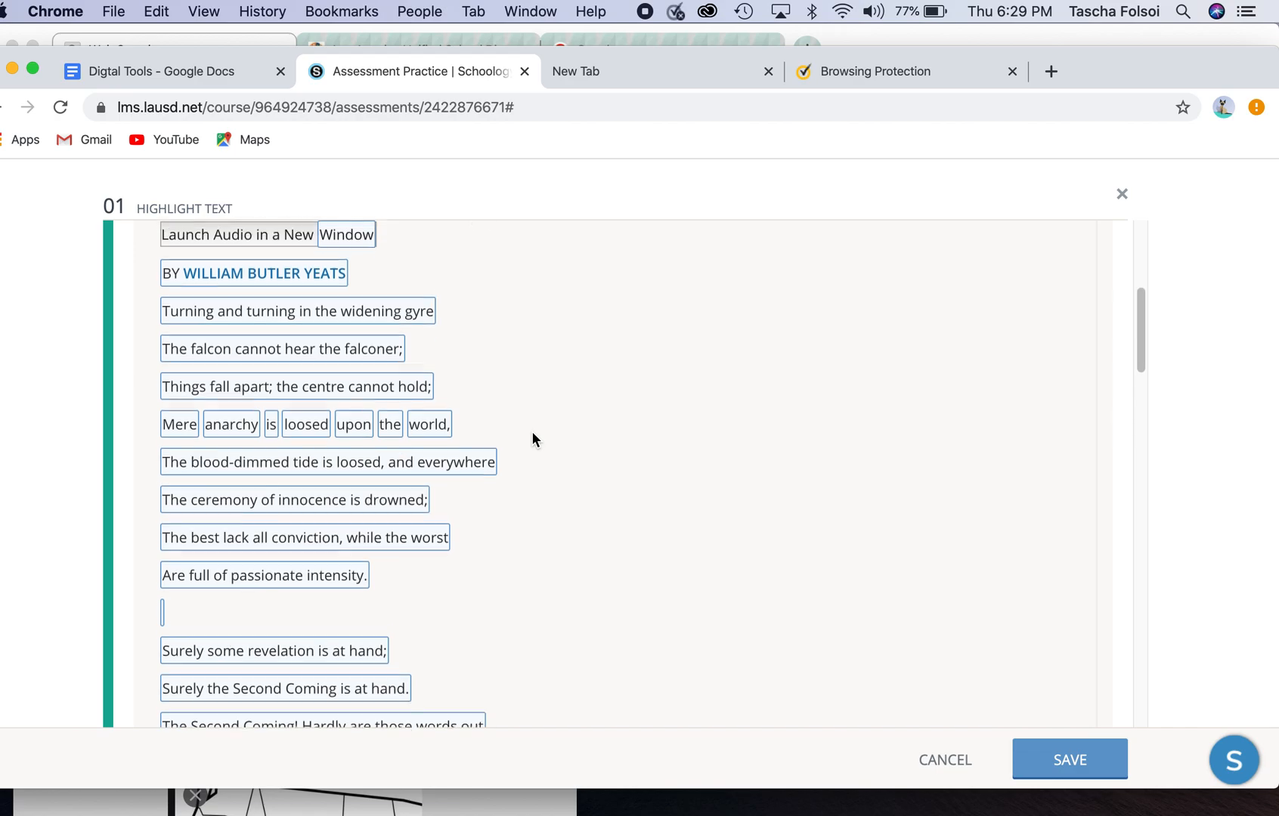
{"action": "scroll", "coordinate": [532, 437], "scroll_direction": "down", "scroll_amount": 15}
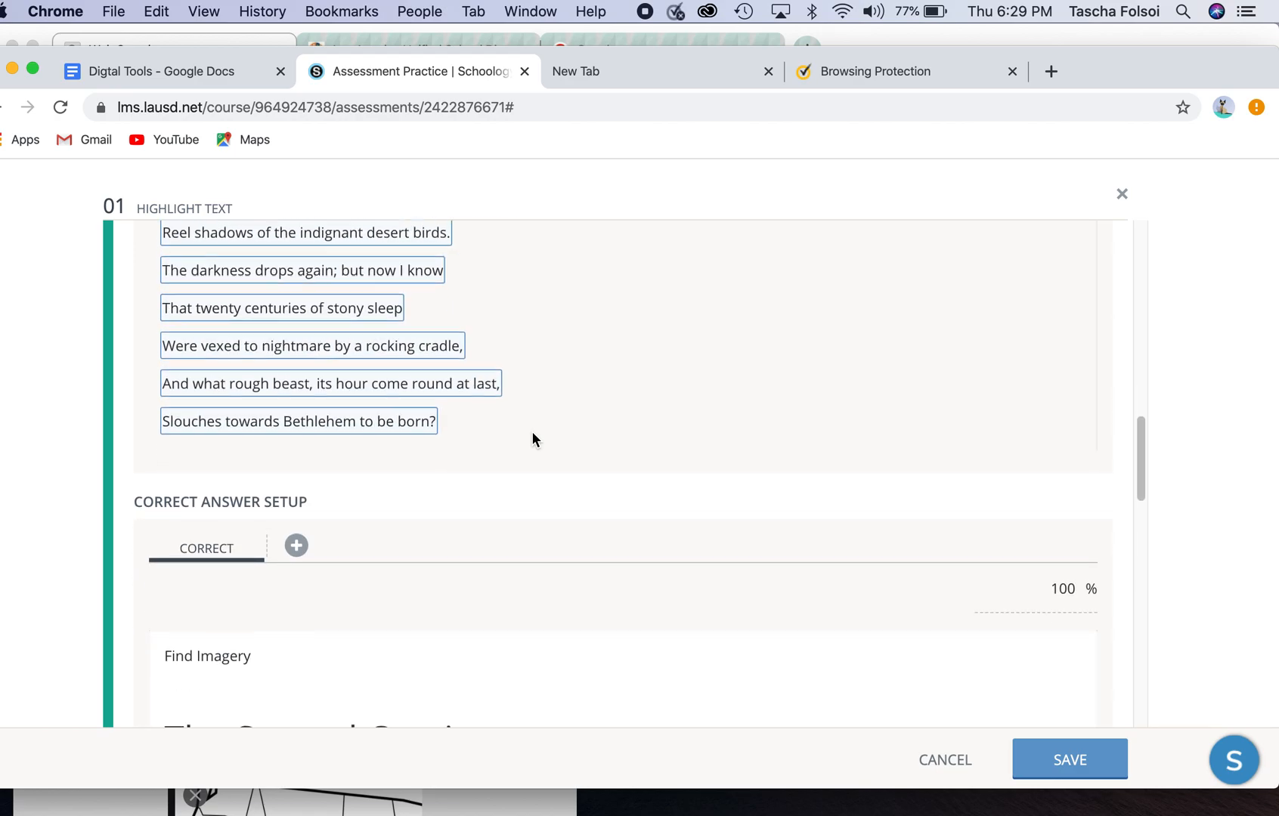
{"action": "scroll", "coordinate": [532, 439], "scroll_direction": "down", "scroll_amount": 12}
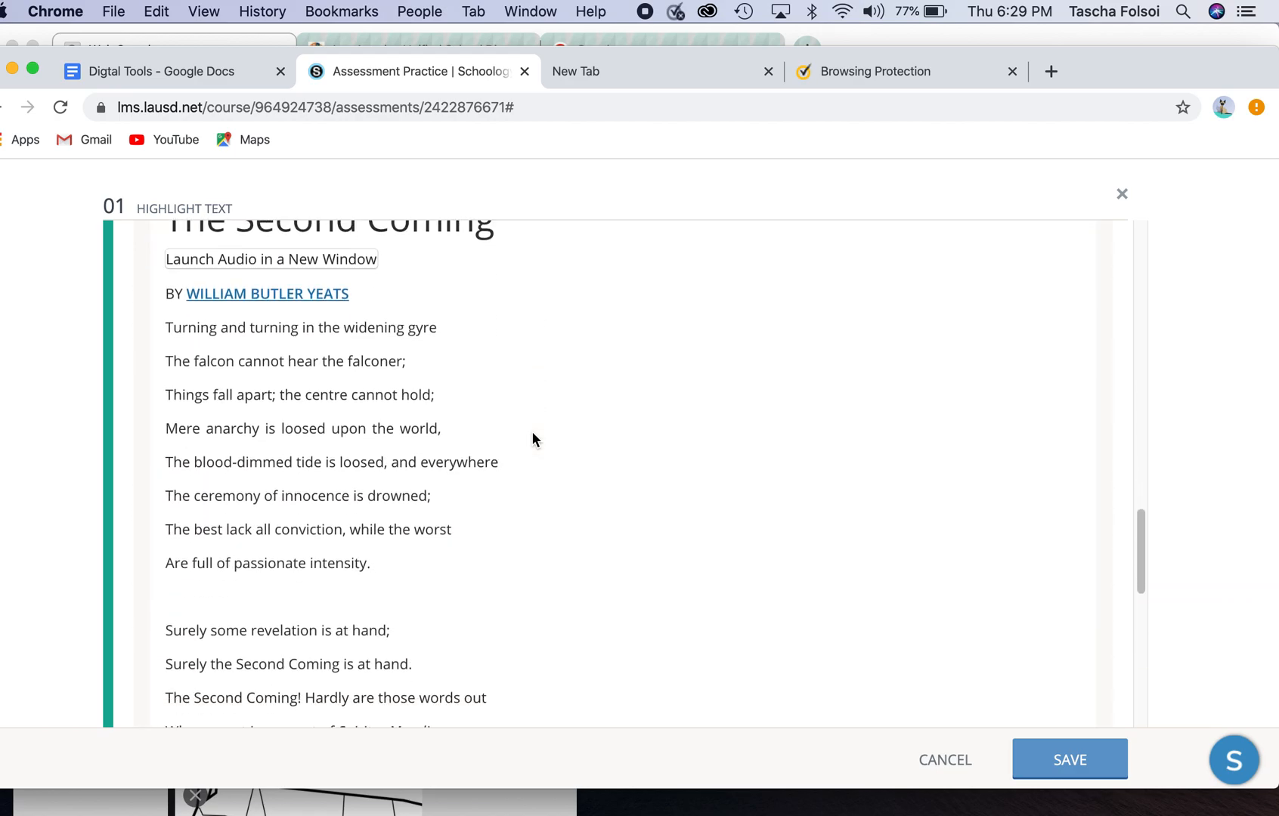
{"action": "scroll", "coordinate": [531, 438], "scroll_direction": "up", "scroll_amount": 2}
{"action": "left_click", "coordinate": [357, 471]}
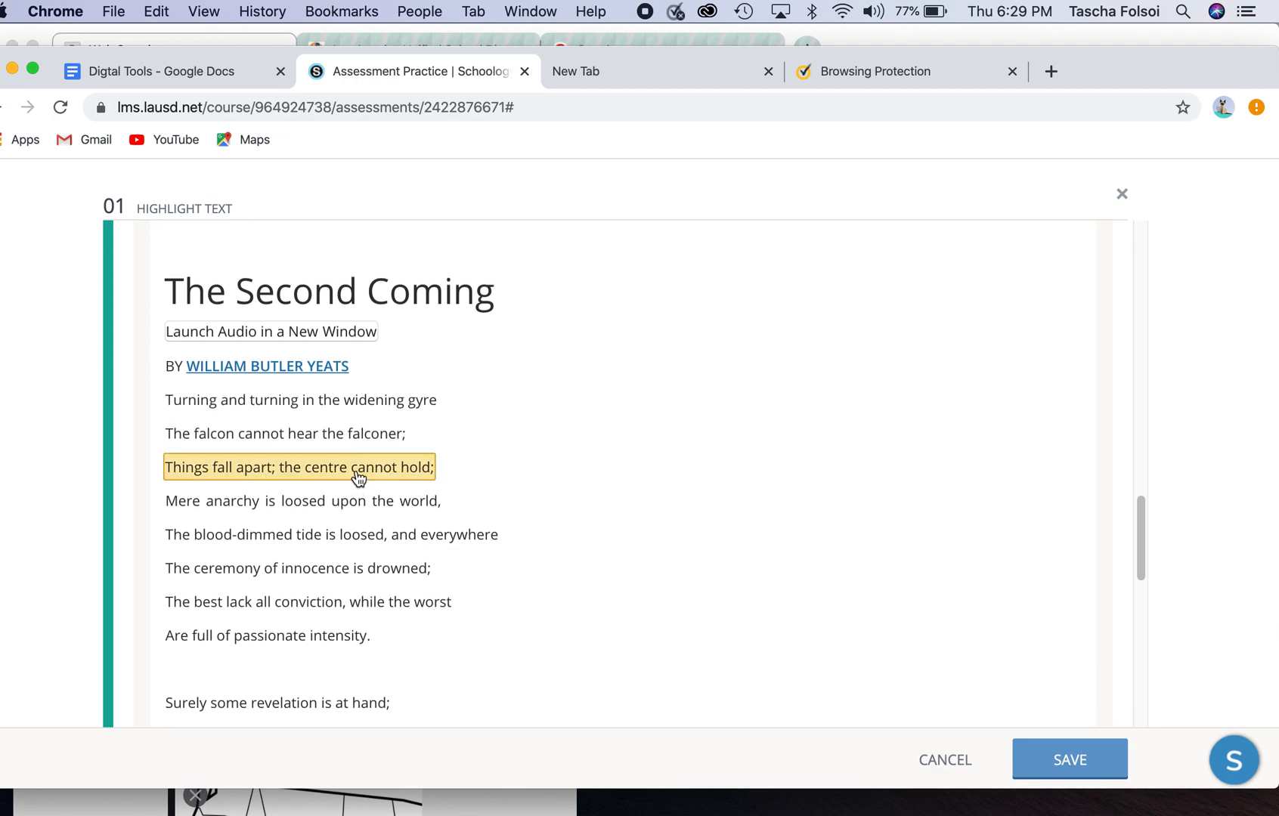
{"action": "left_click", "coordinate": [316, 546]}
{"action": "left_click", "coordinate": [346, 547]}
{"action": "left_click", "coordinate": [346, 547]}
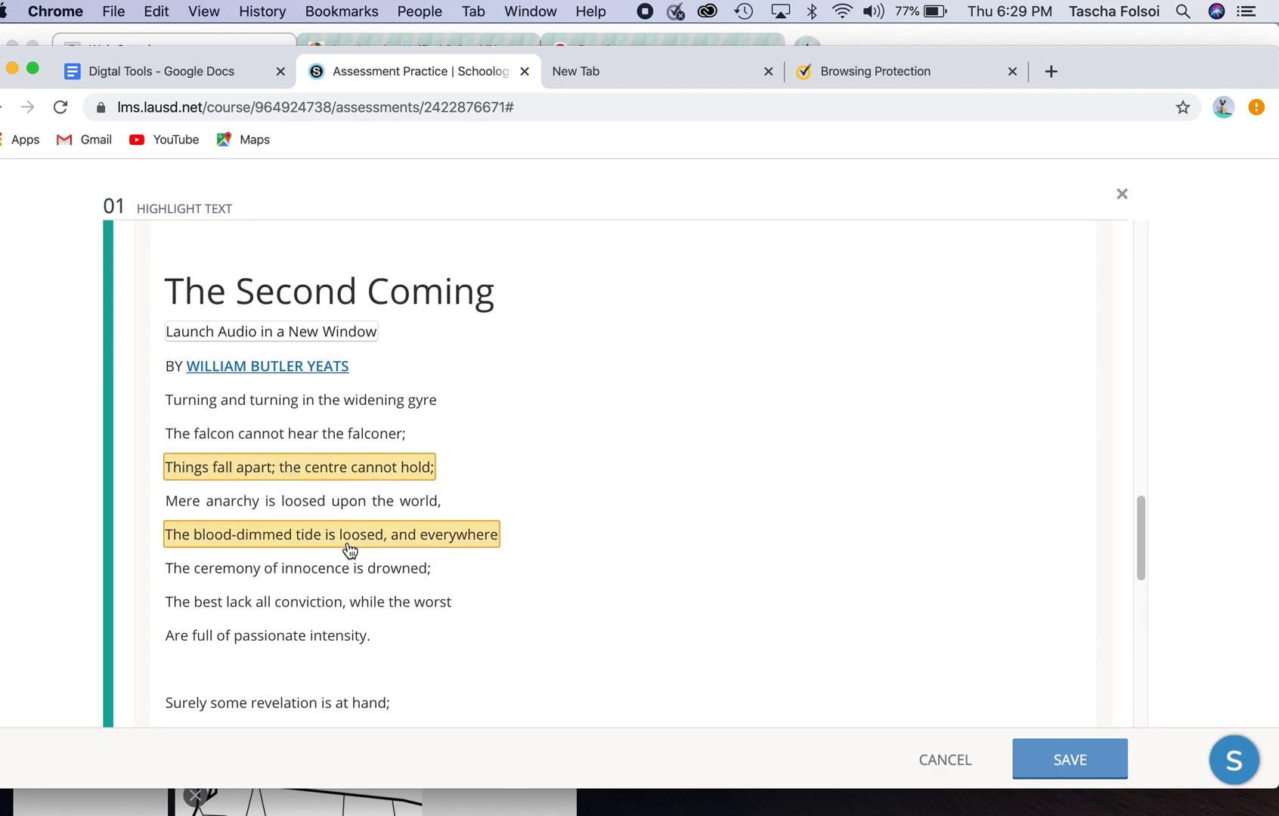
{"action": "left_click", "coordinate": [358, 470]}
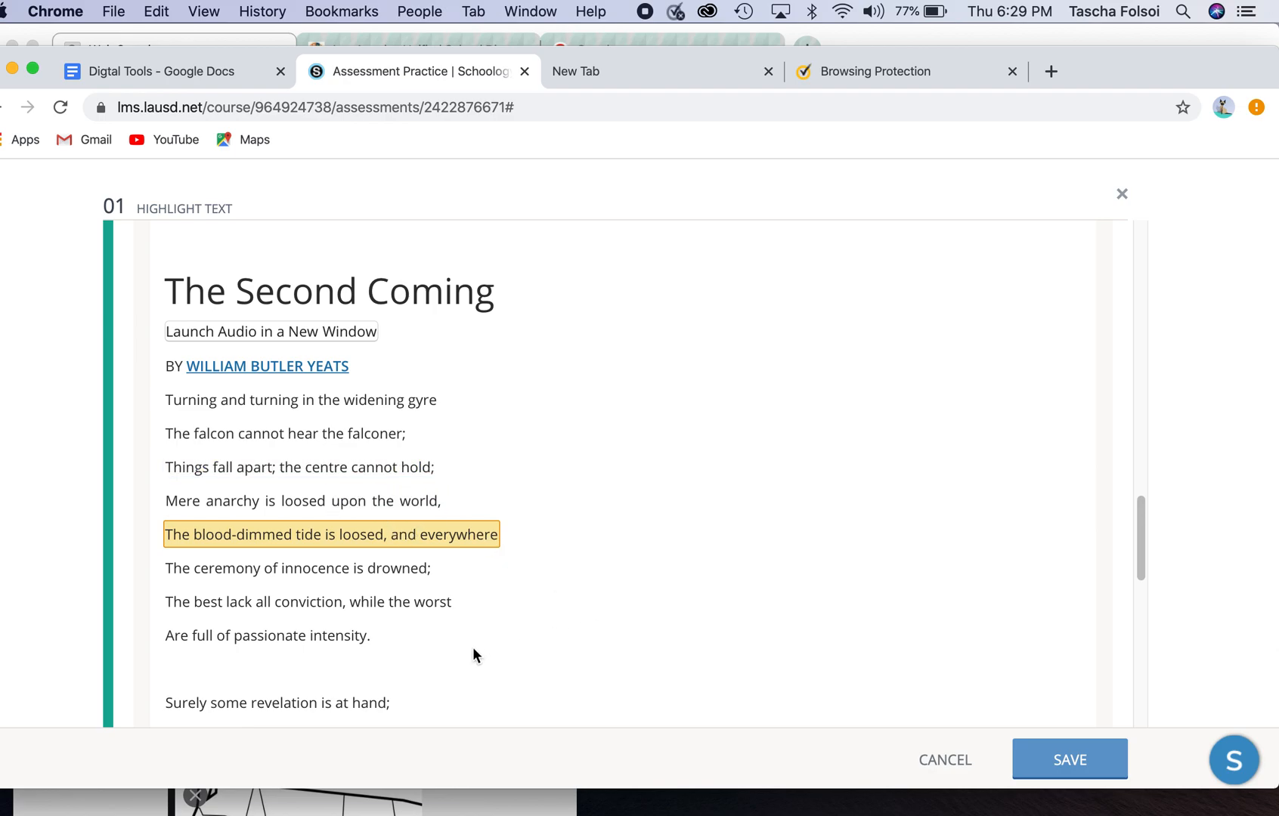
Mark "A shape with lion body and the head of a man," and "A gaze blank and pitiless as the sun," as correct answers
{"action": "scroll", "coordinate": [474, 648], "scroll_direction": "down", "scroll_amount": 5}
{"action": "scroll", "coordinate": [472, 648], "scroll_direction": "down", "scroll_amount": 2}
{"action": "left_click", "coordinate": [421, 569]}
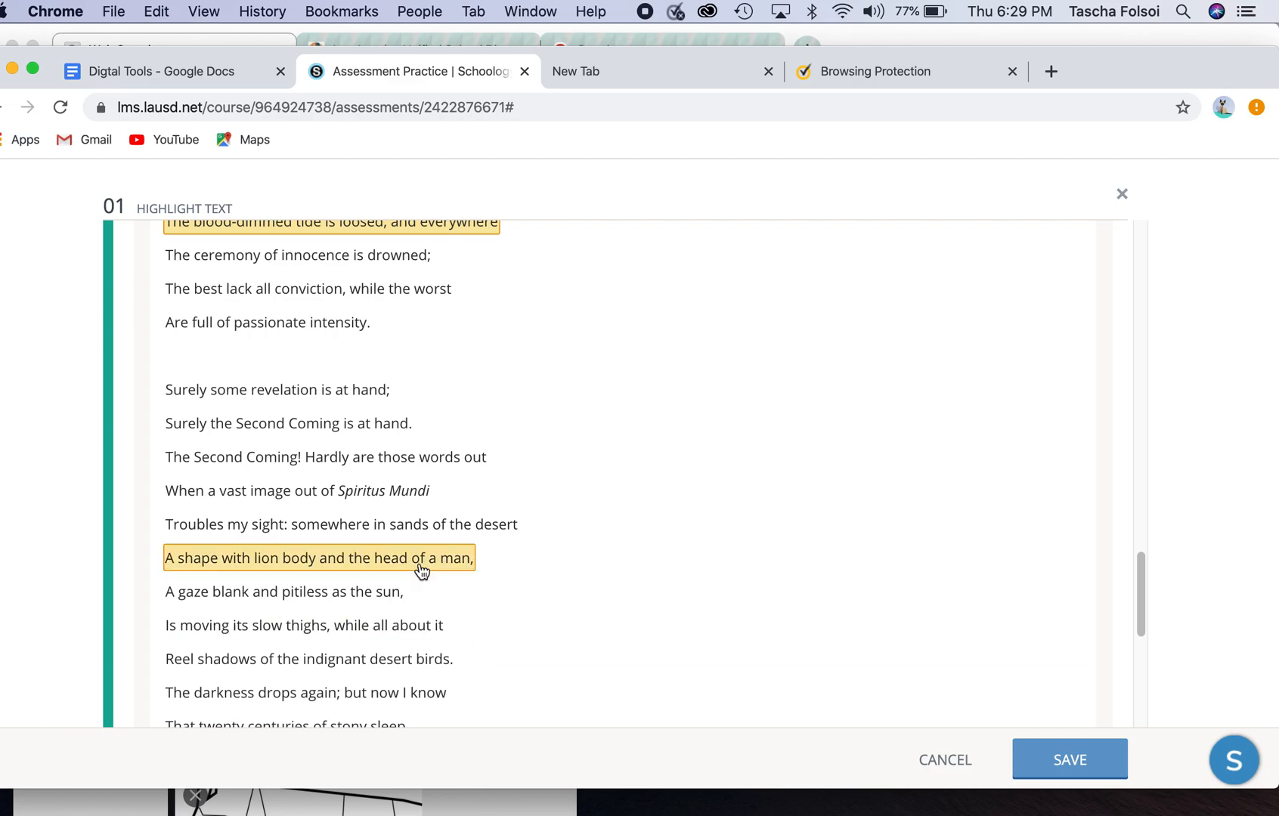
{"action": "left_click", "coordinate": [388, 595]}
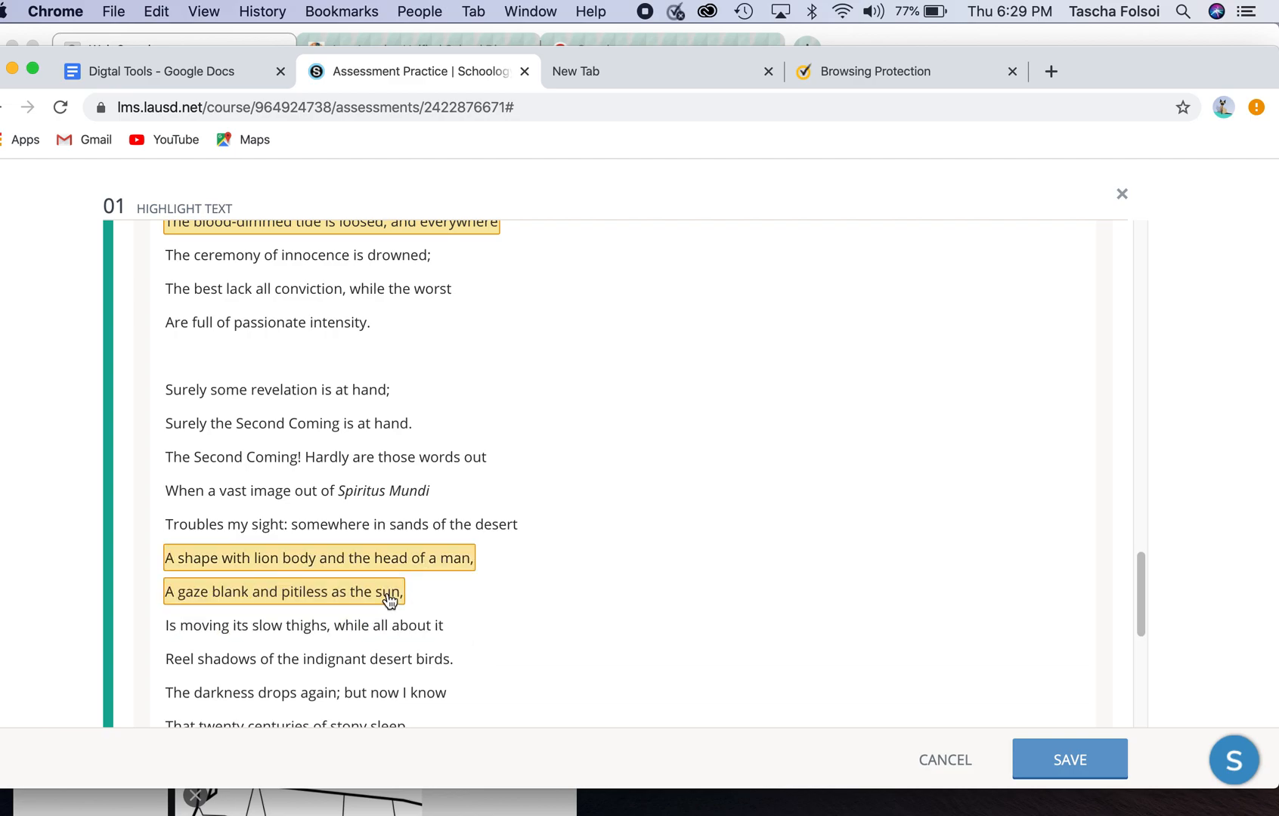
Mark "Is moving its slow thighs, while all about it" as a correct answer, leaving "The darkness drops again; but now I know" unmarked
{"action": "left_click", "coordinate": [417, 627]}
{"action": "scroll", "coordinate": [604, 616], "scroll_direction": "down", "scroll_amount": 3}
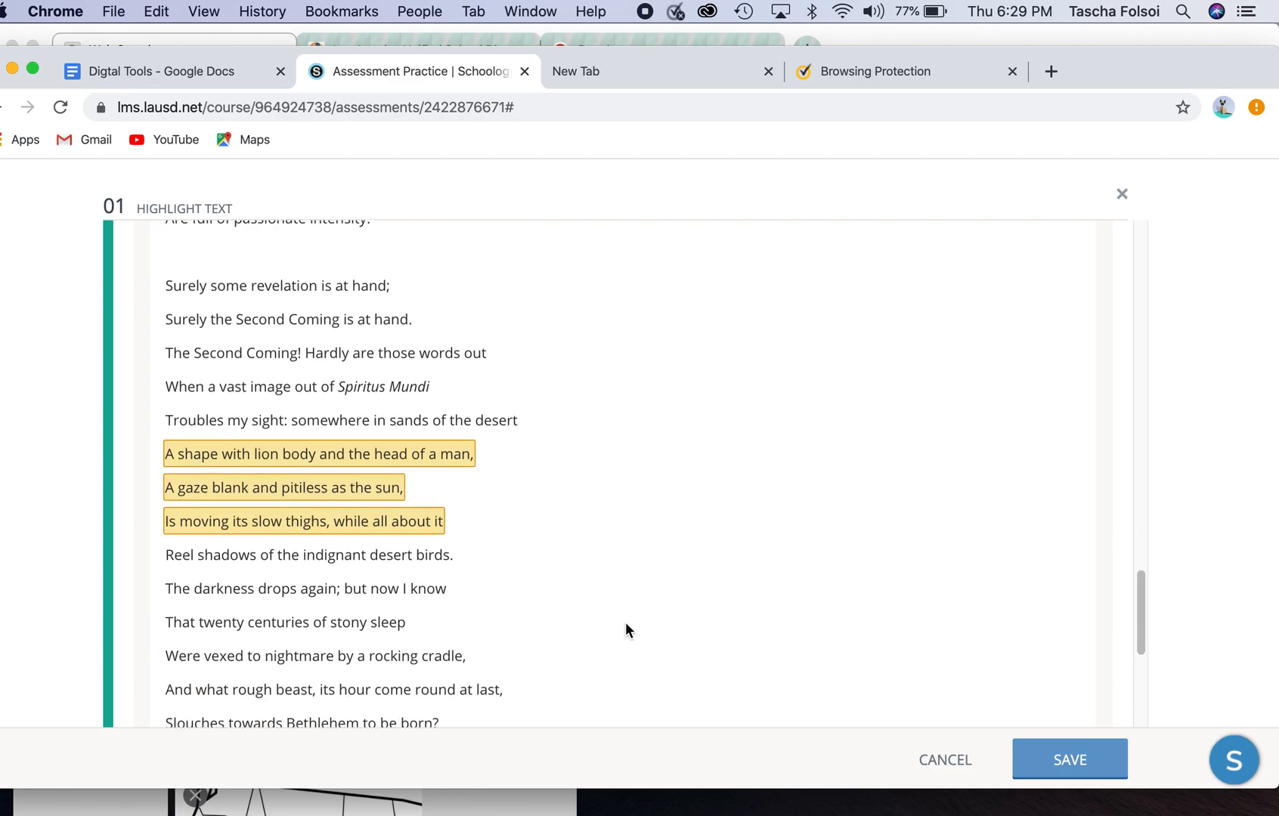
{"action": "scroll", "coordinate": [665, 633], "scroll_direction": "down", "scroll_amount": 2}
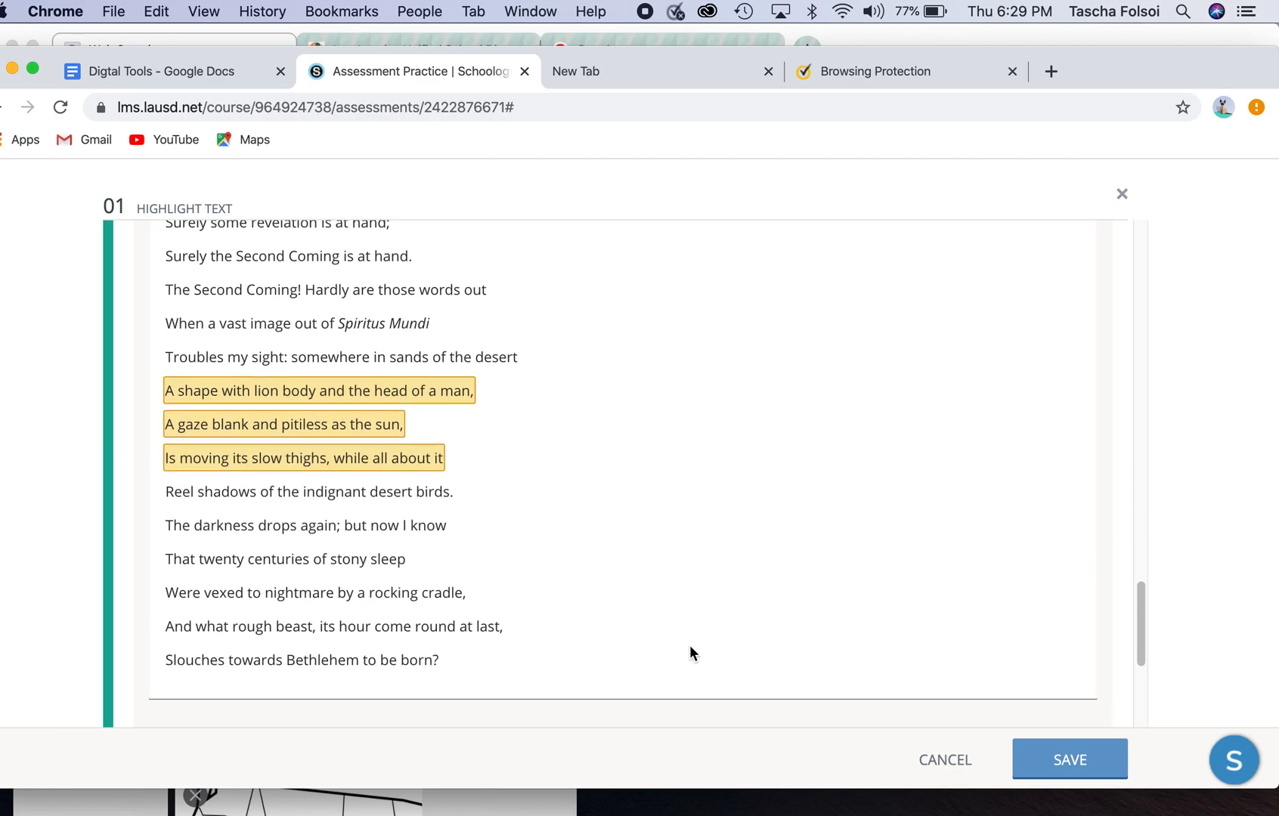
{"action": "scroll", "coordinate": [765, 652], "scroll_direction": "up", "scroll_amount": 2}
{"action": "scroll", "coordinate": [759, 648], "scroll_direction": "up", "scroll_amount": 1}
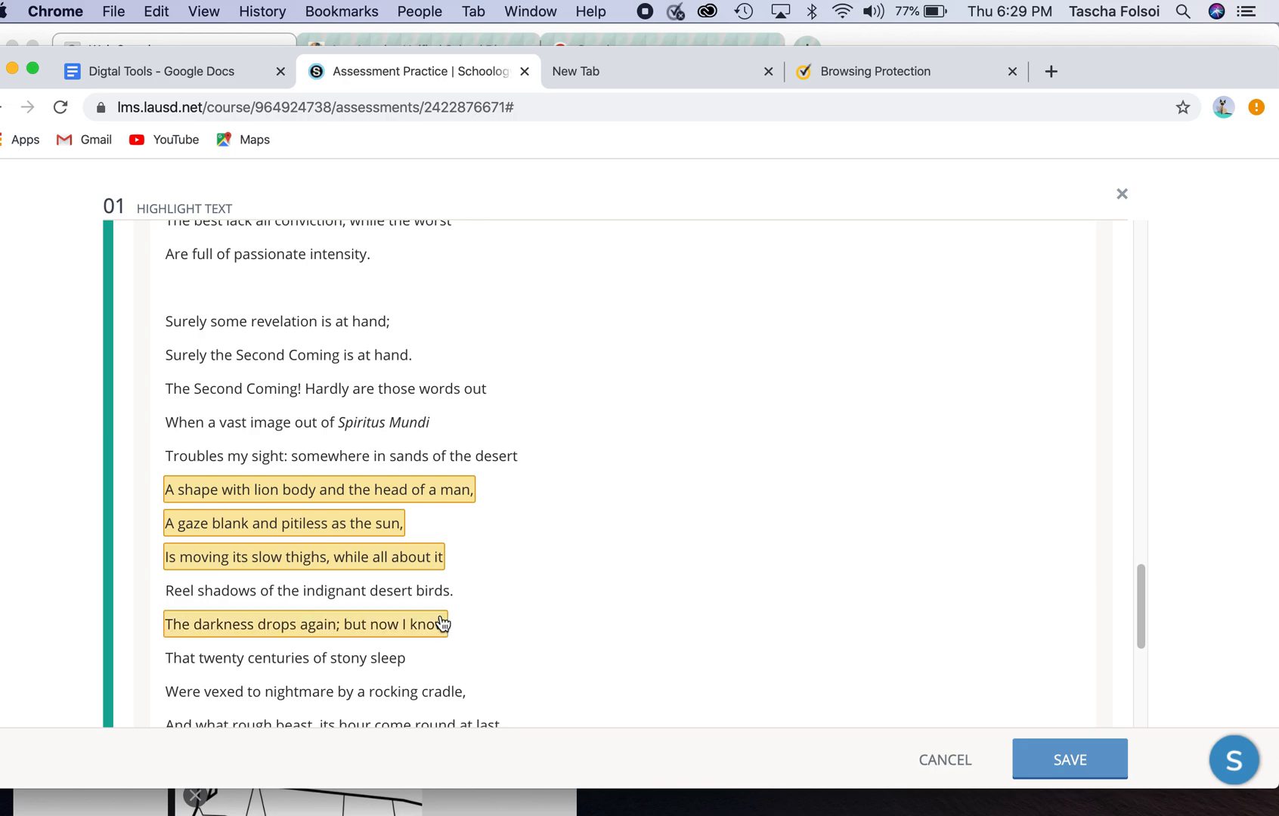
{"action": "left_click", "coordinate": [421, 594]}
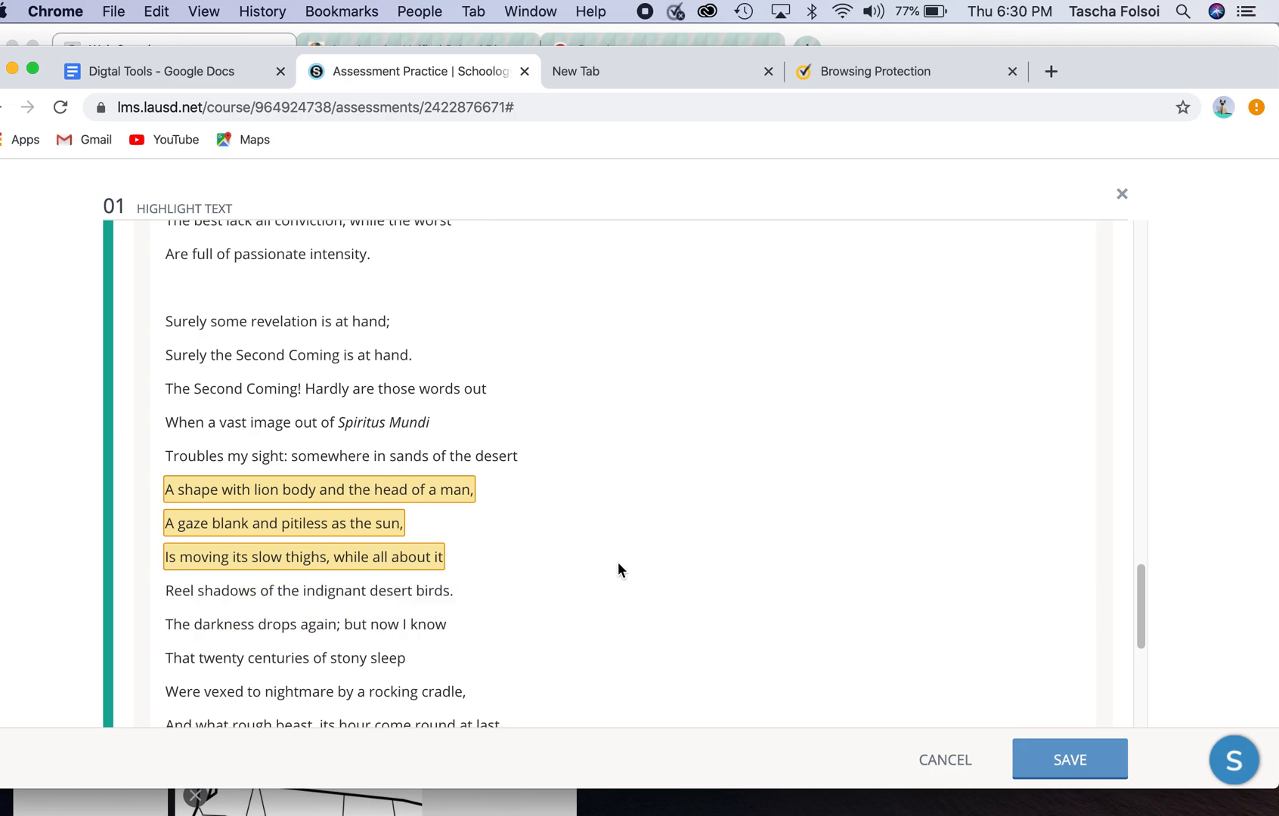
Review the possible responses and correct answer setup, and close the Highlight Text question without saving it
{"action": "scroll", "coordinate": [617, 563], "scroll_direction": "down", "scroll_amount": 1}
{"action": "scroll", "coordinate": [617, 563], "scroll_direction": "up", "scroll_amount": 14}
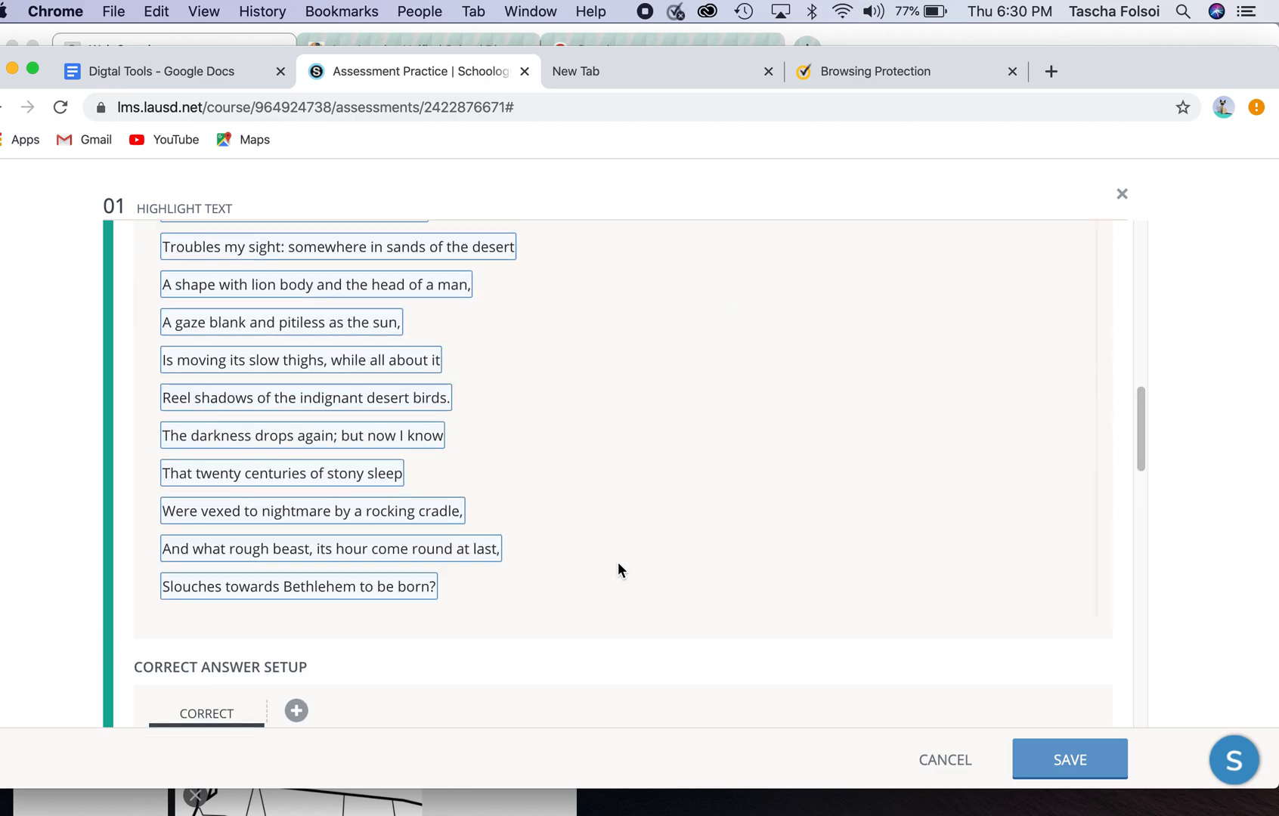
{"action": "scroll", "coordinate": [597, 446], "scroll_direction": "down", "scroll_amount": 6}
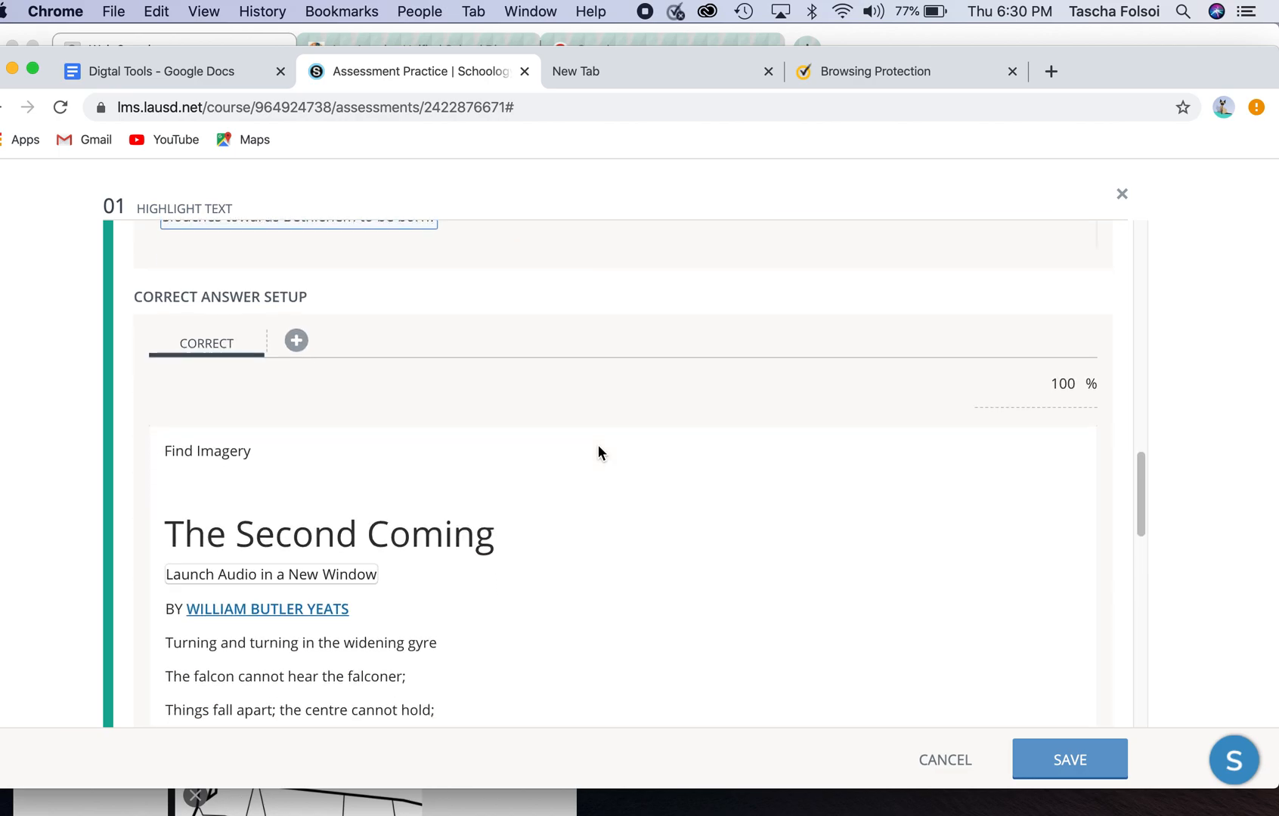
{"action": "left_click", "coordinate": [1122, 195]}
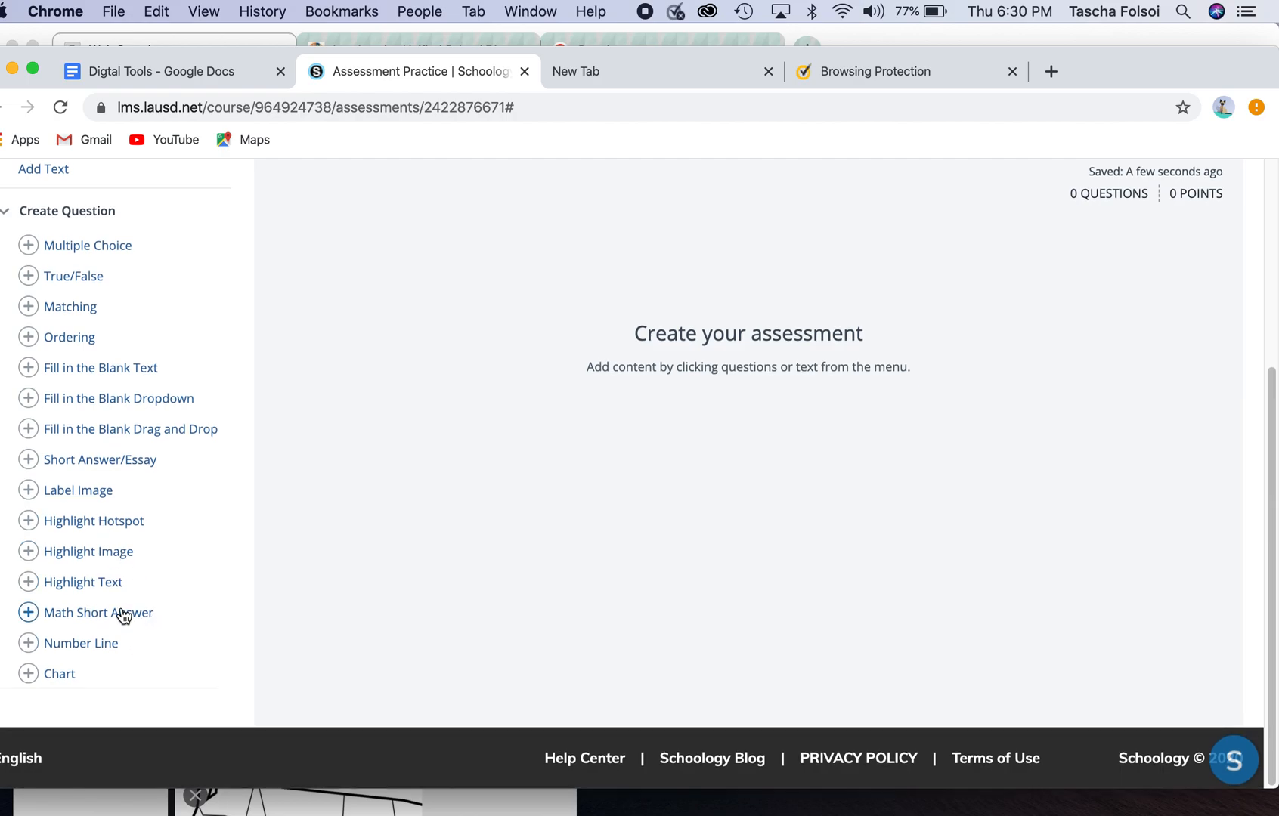
Open a new Number Line question, examine its response options and correct answer setup, and close it without saving
{"action": "left_click", "coordinate": [94, 644]}
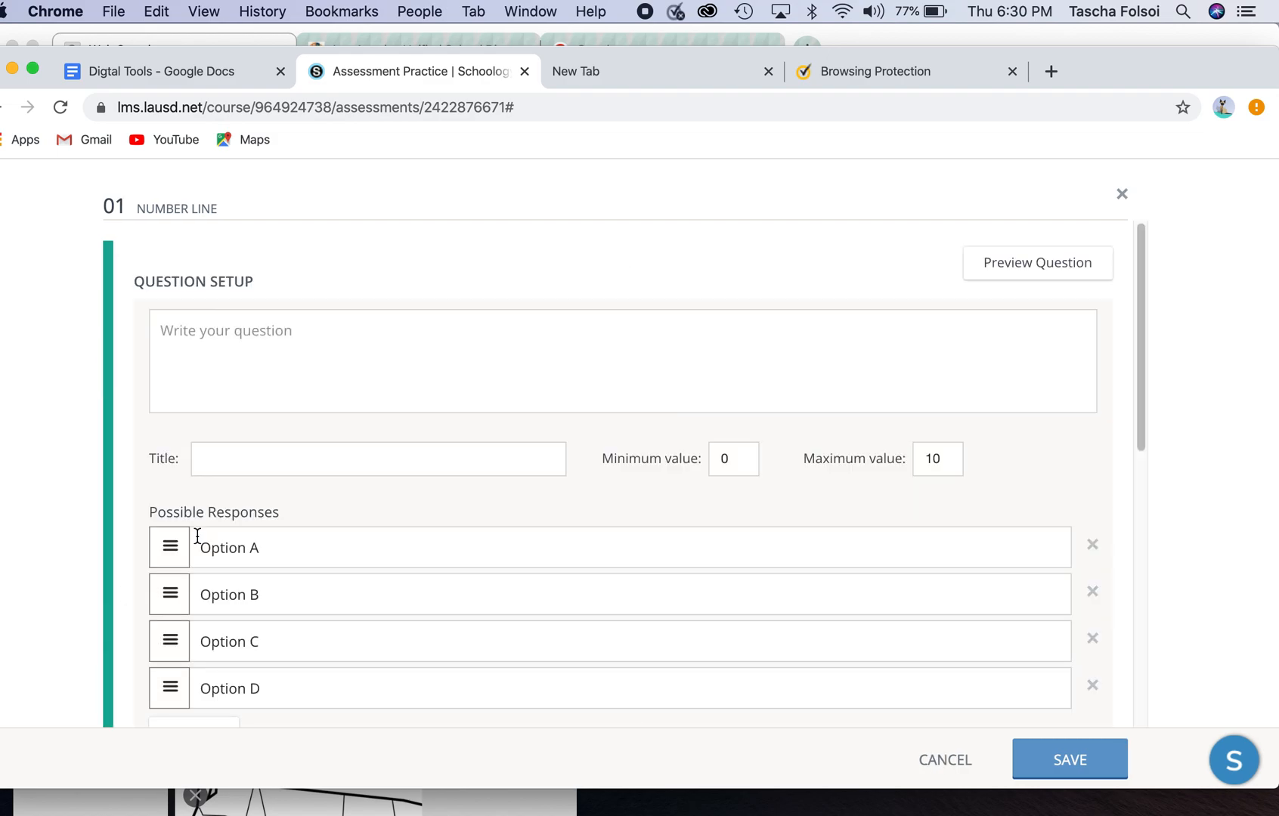
{"action": "scroll", "coordinate": [257, 550], "scroll_direction": "down", "scroll_amount": 10}
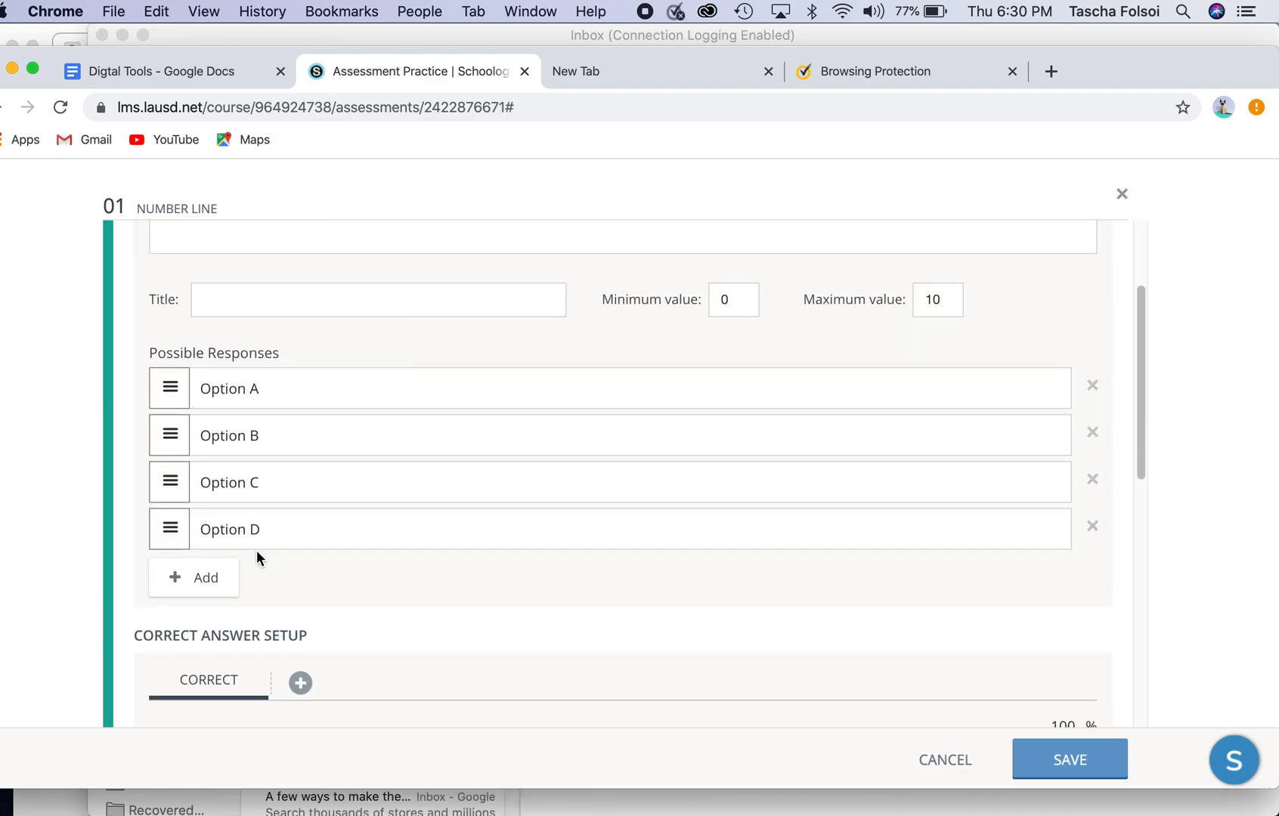
{"action": "scroll", "coordinate": [257, 555], "scroll_direction": "down", "scroll_amount": 2}
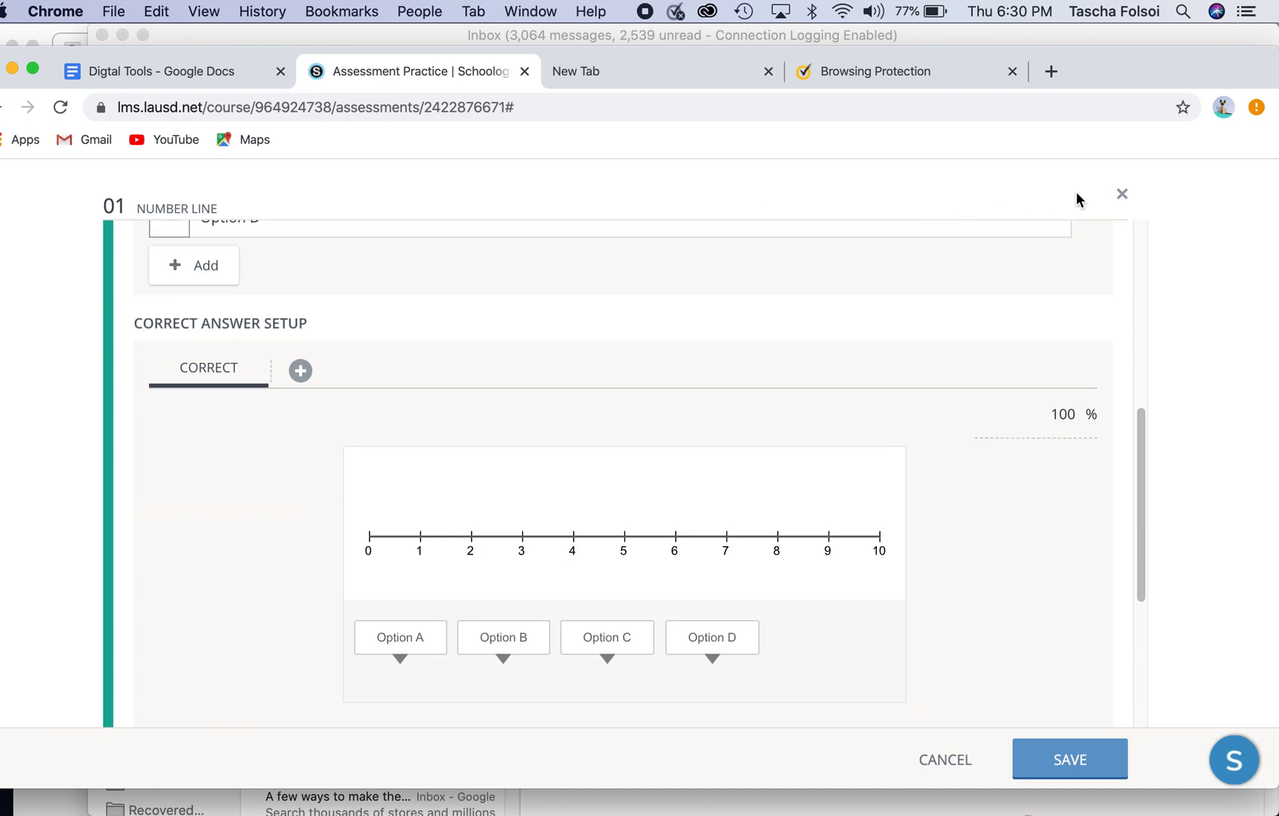
{"action": "left_click", "coordinate": [1122, 194]}
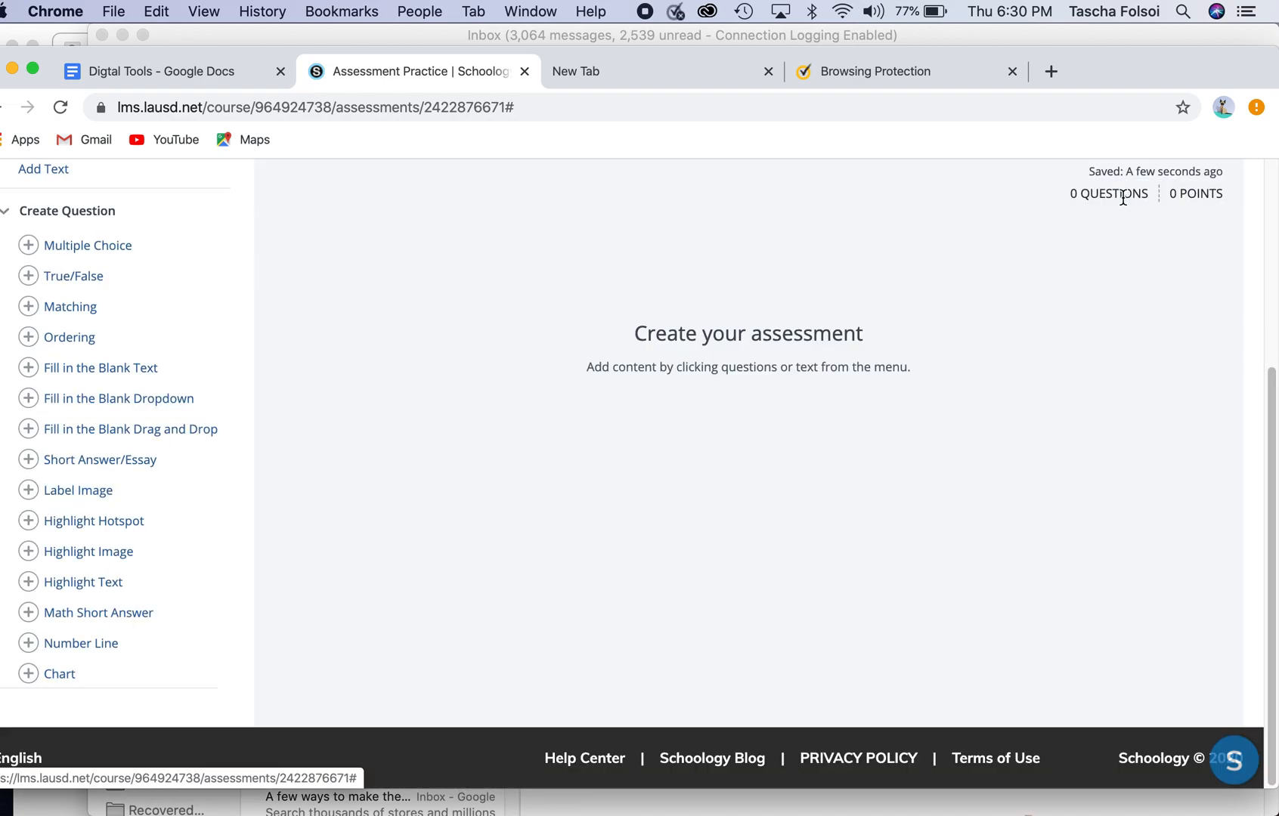
Open a new Chart question, examine its axis and point settings, and close it without saving
{"action": "left_click", "coordinate": [72, 673]}
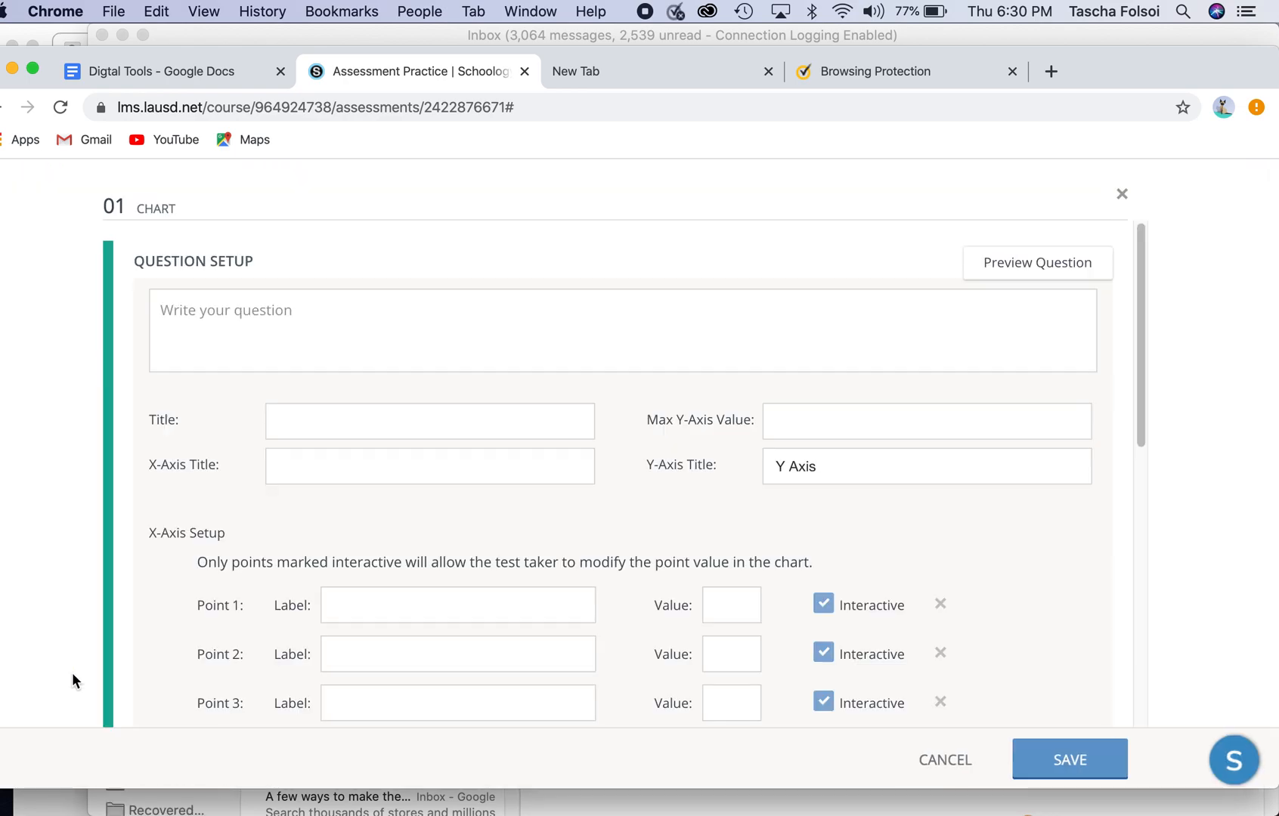
{"action": "scroll", "coordinate": [217, 703], "scroll_direction": "down", "scroll_amount": 3}
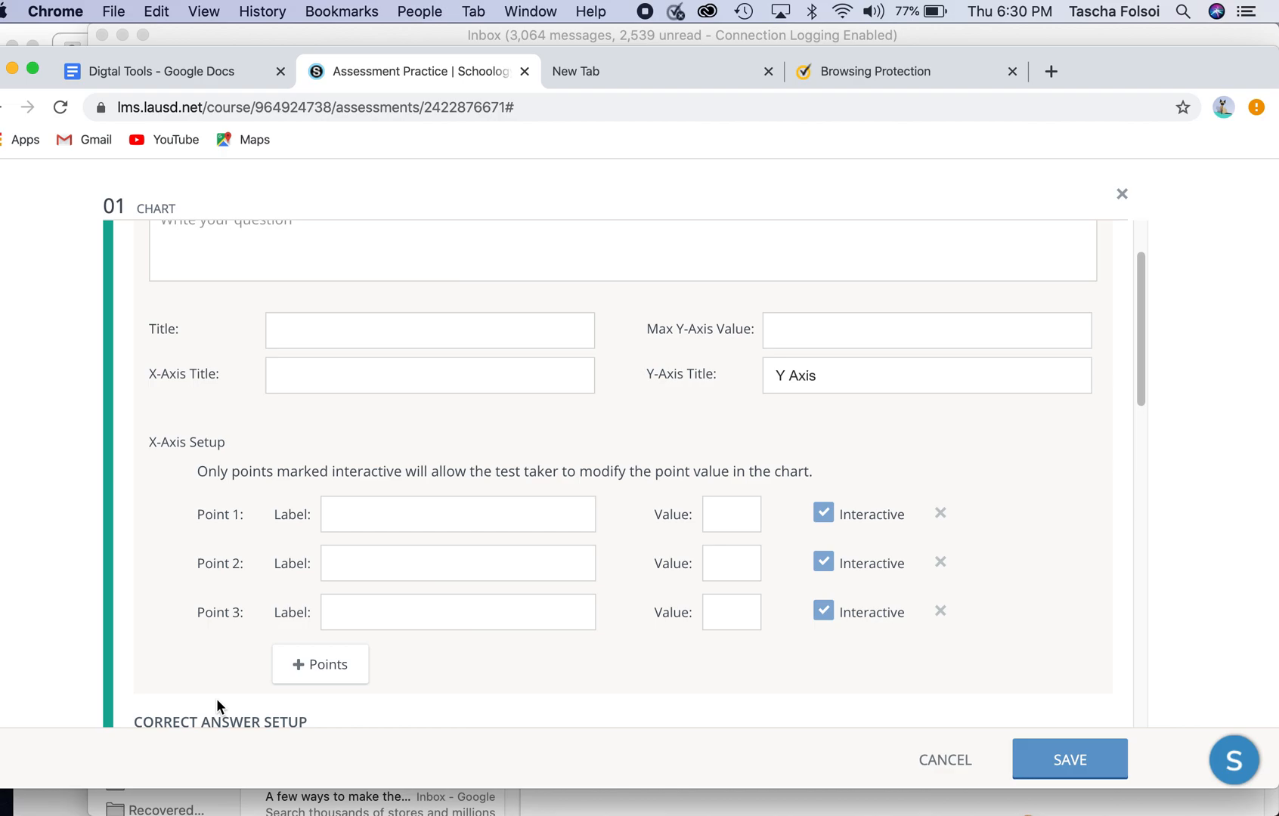
{"action": "left_click", "coordinate": [1120, 204]}
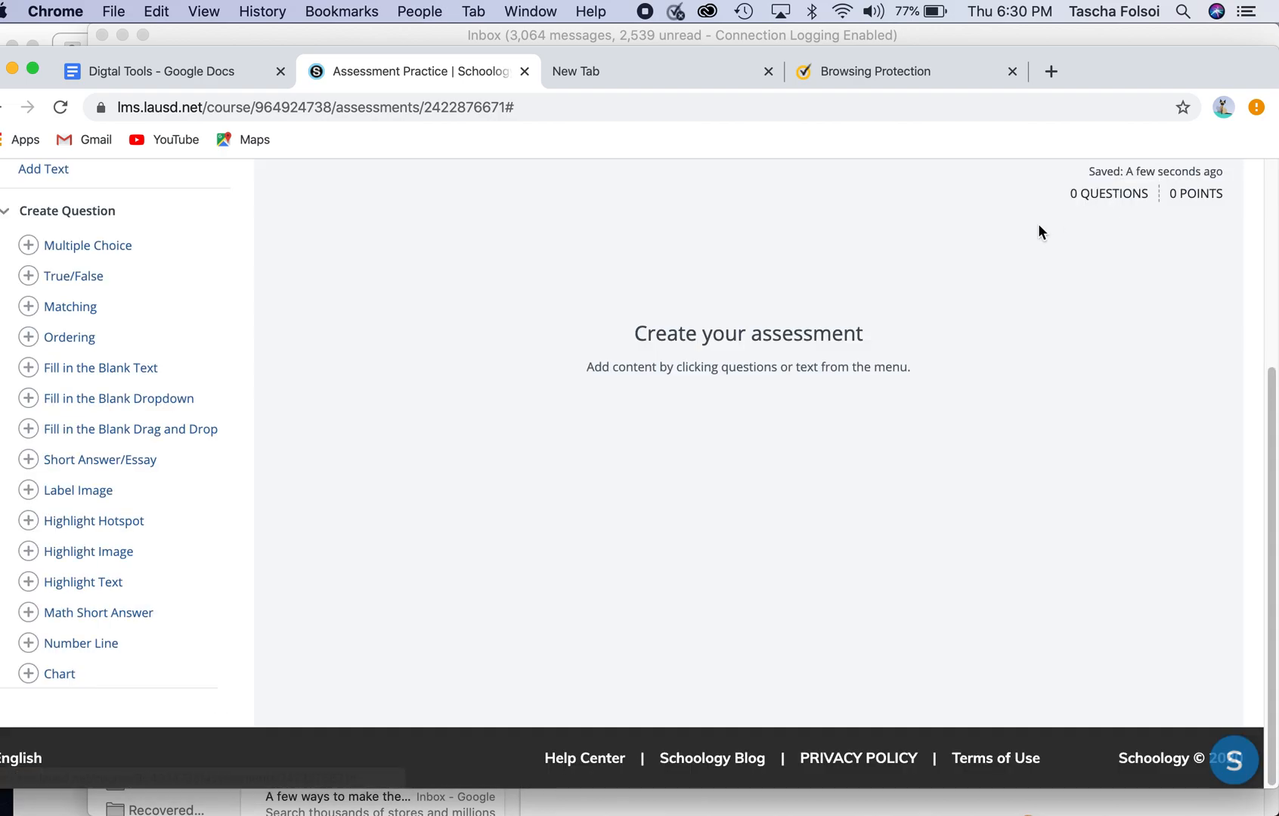